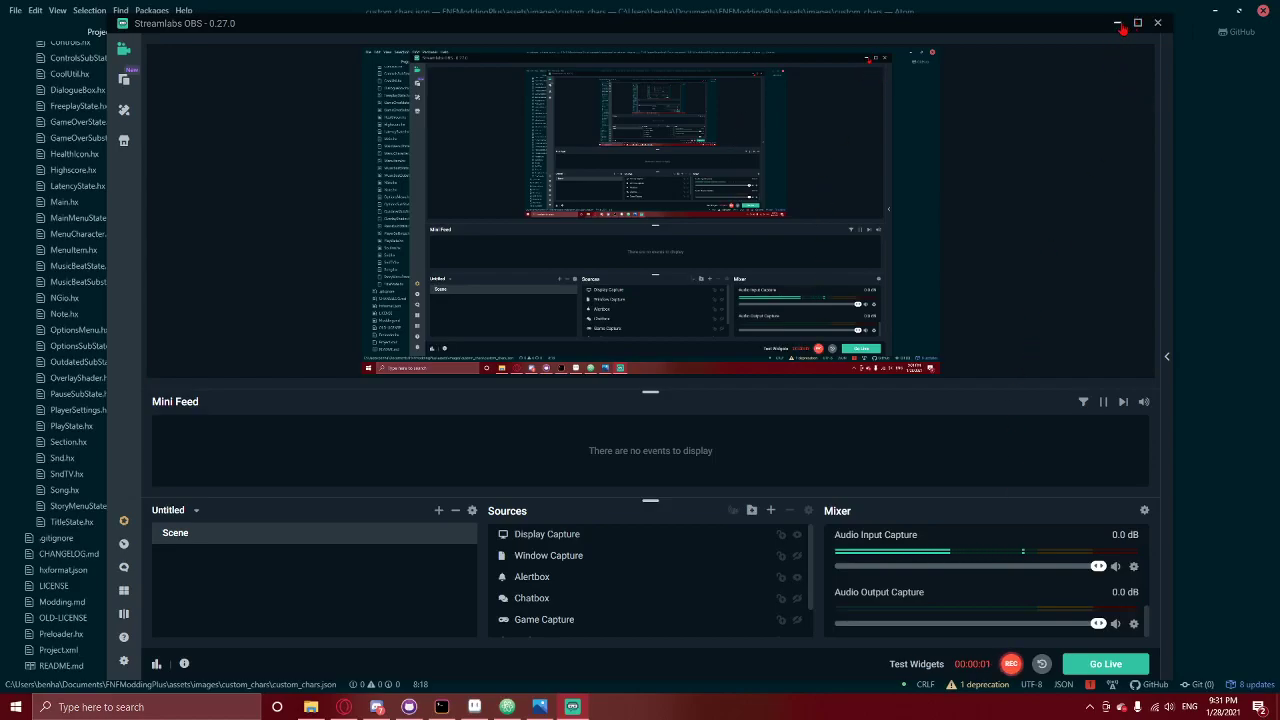
Clear the desktop, launch GIMP, and open the assets images iconGrid.png in GIMP.
left_click(1118, 23)
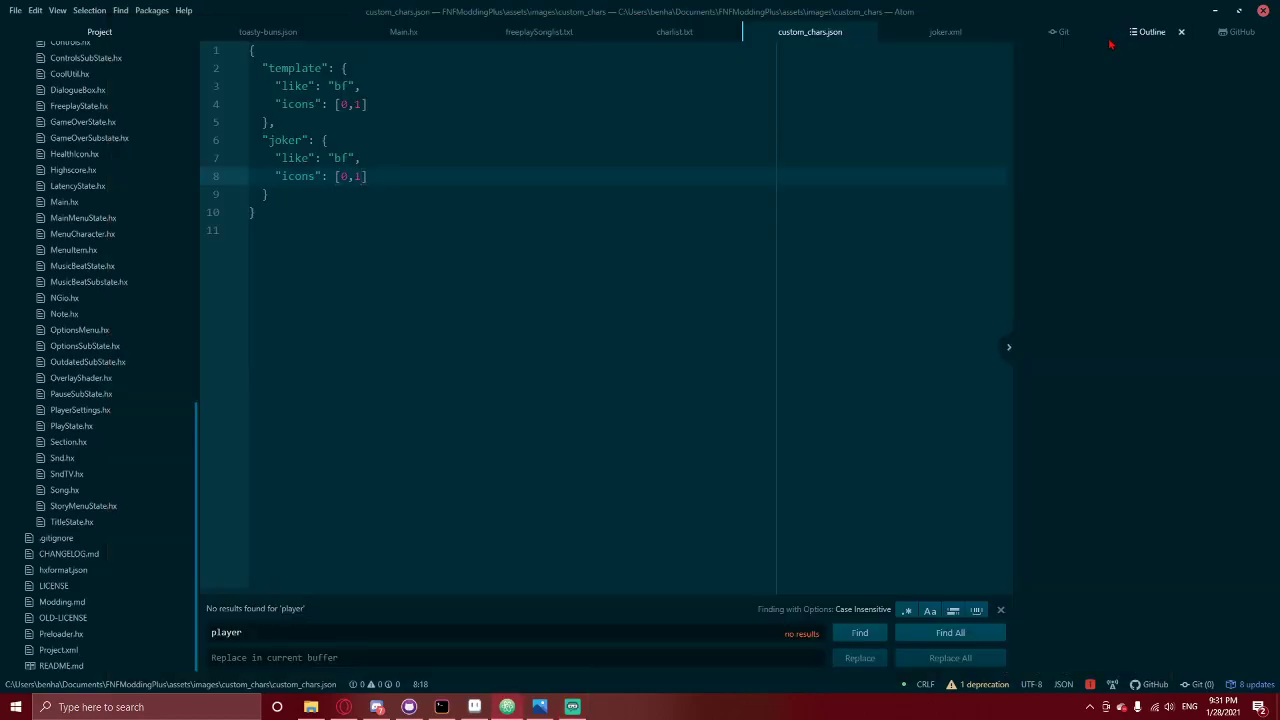
left_click(1217, 14)
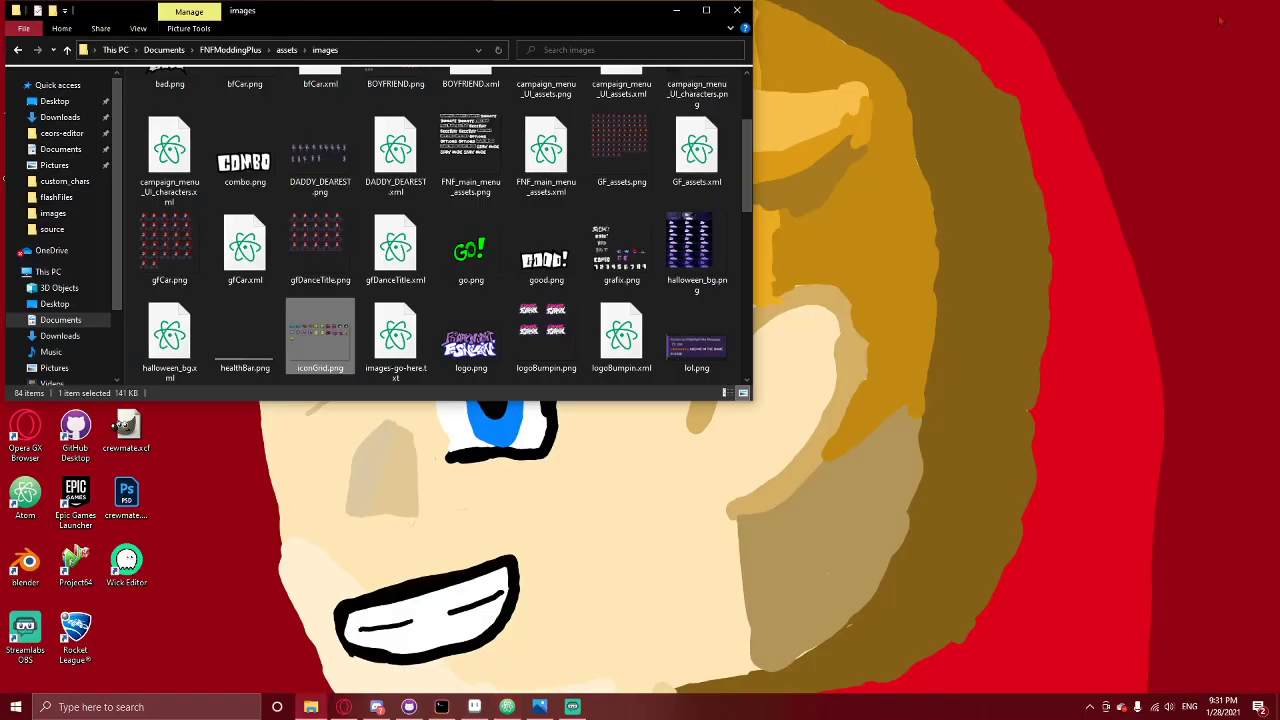
left_click(676, 10)
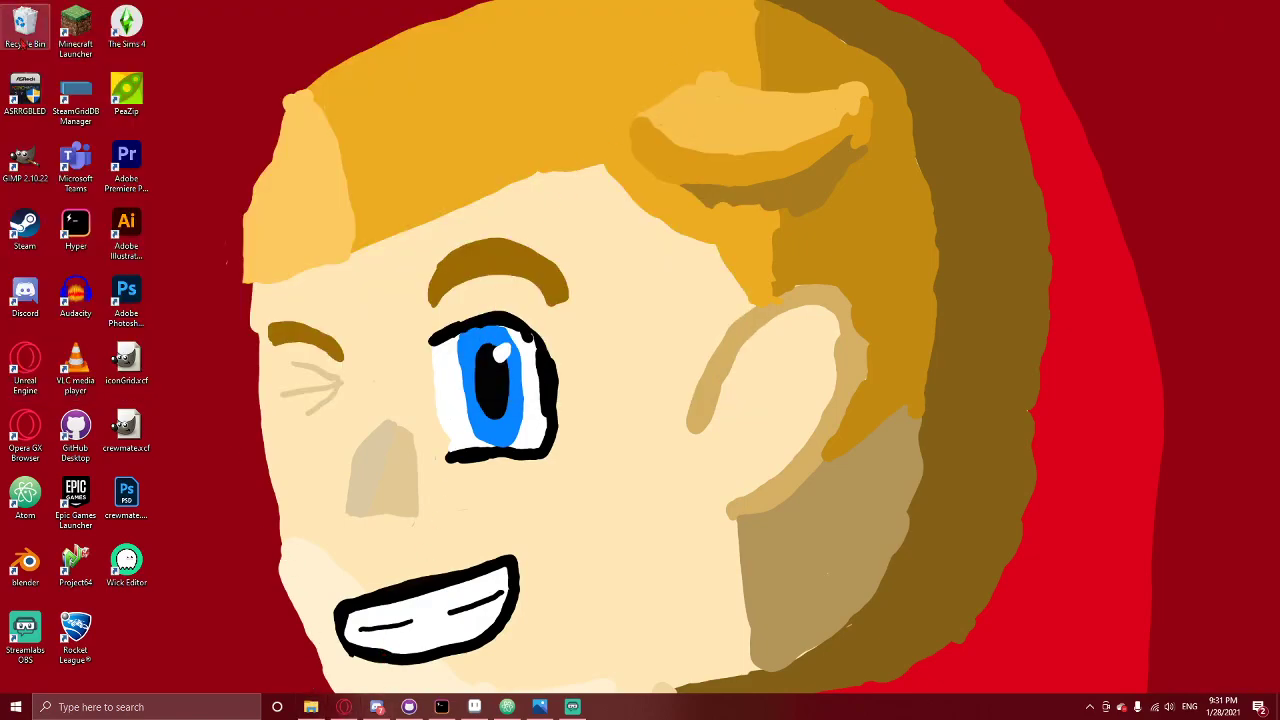
double_click(25, 160)
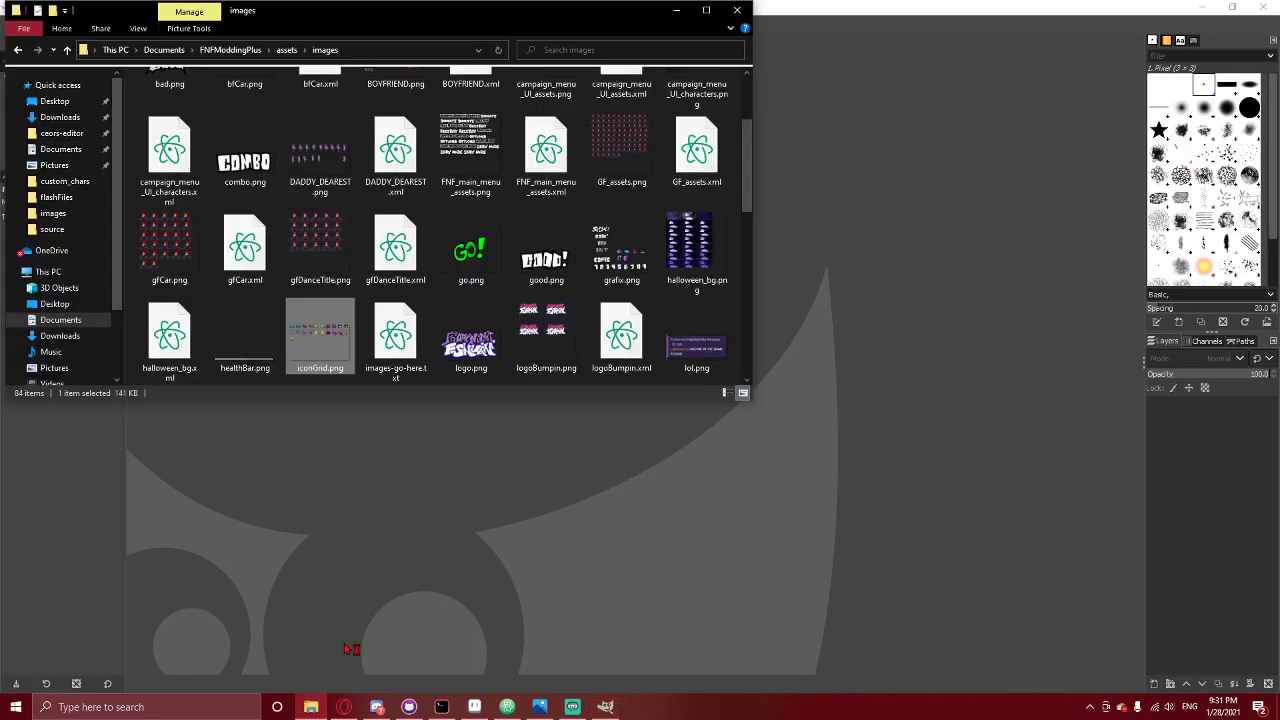
right_click(303, 356)
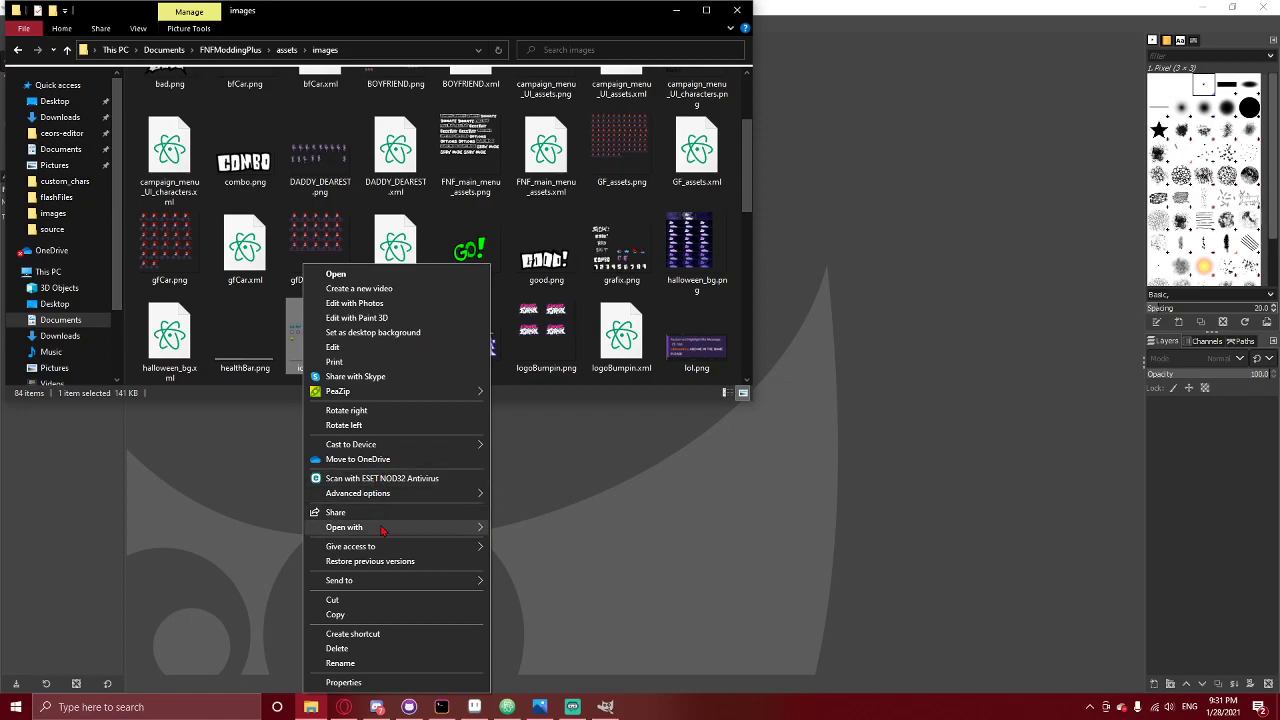
mouse_move(344, 527)
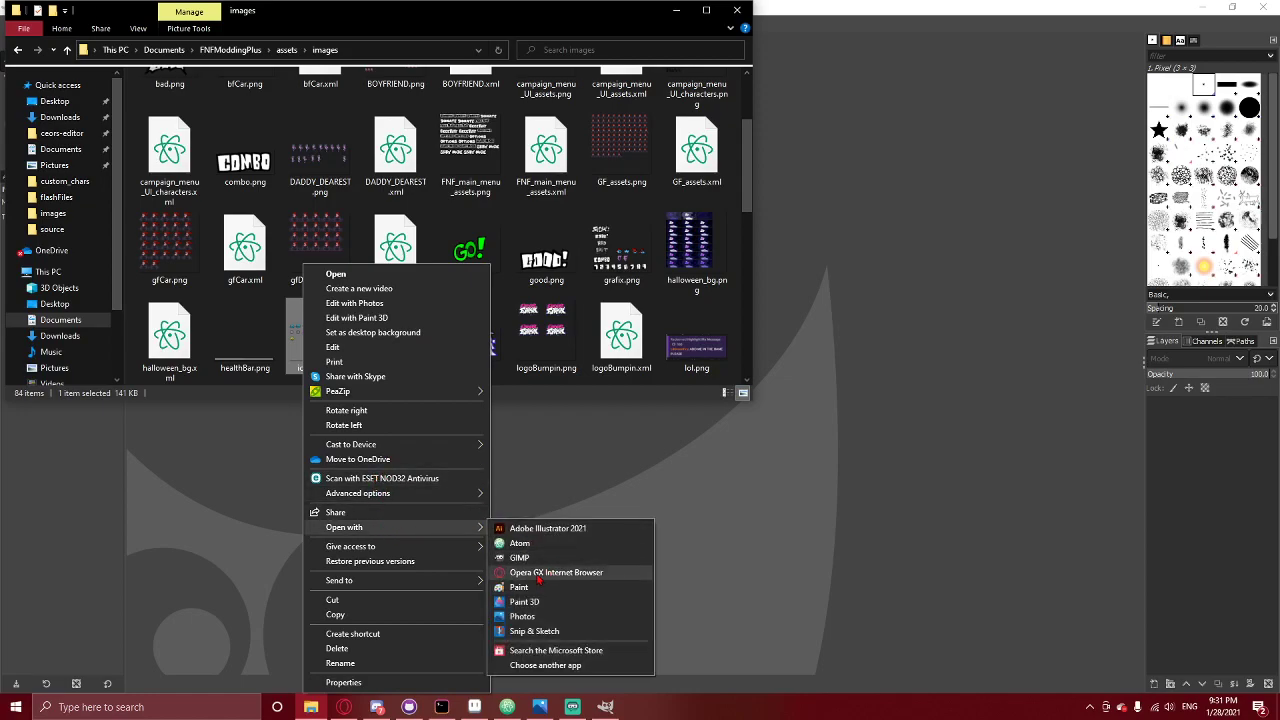
left_click(526, 559)
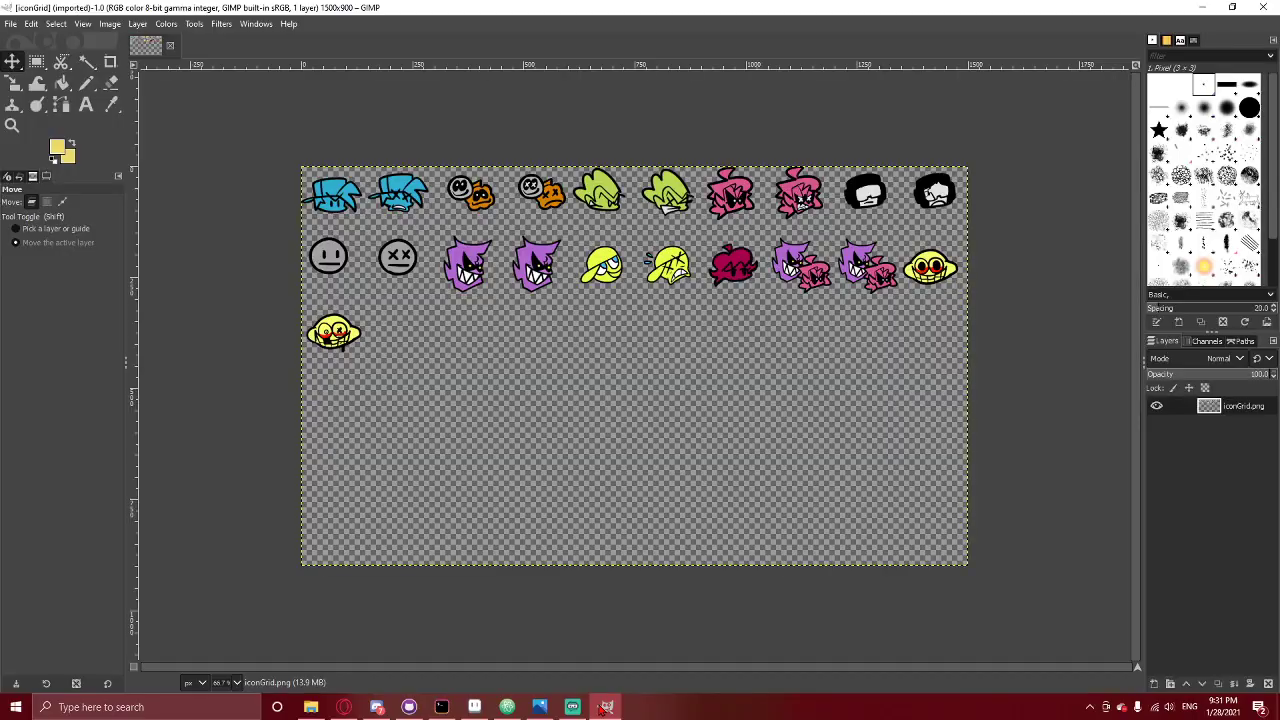
left_click(344, 707)
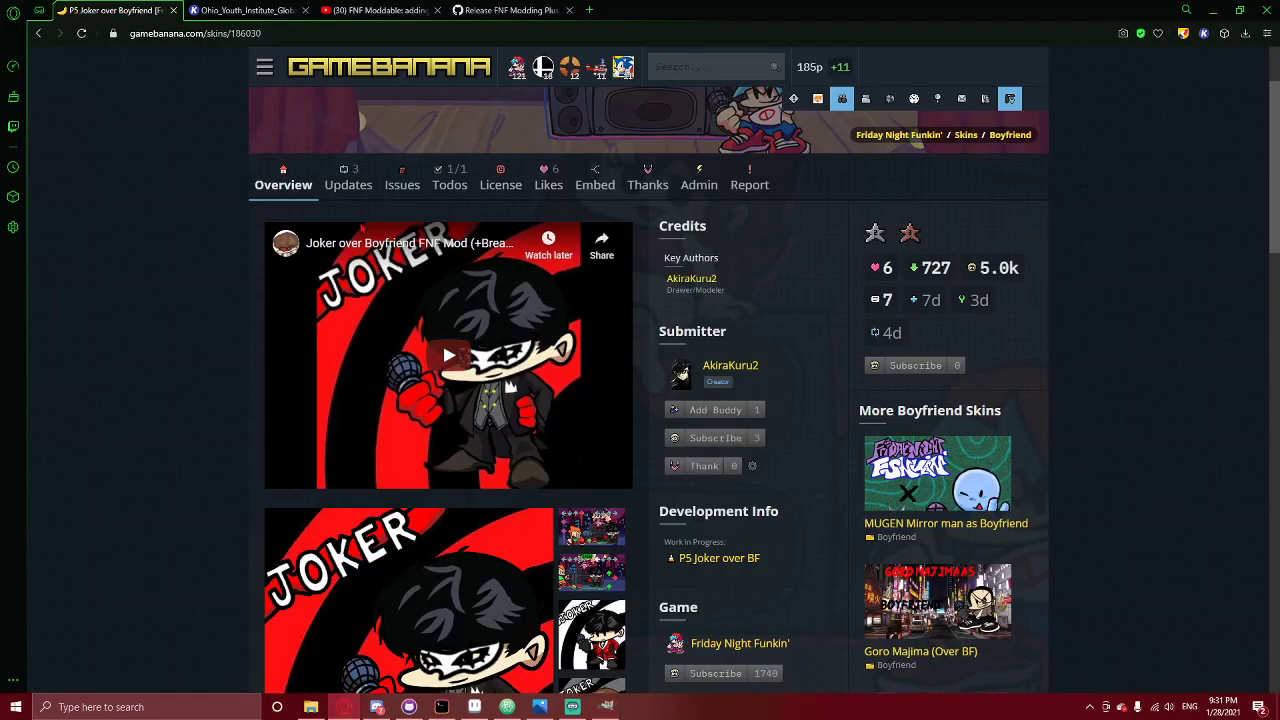
scroll(325, 237, "down", 1)
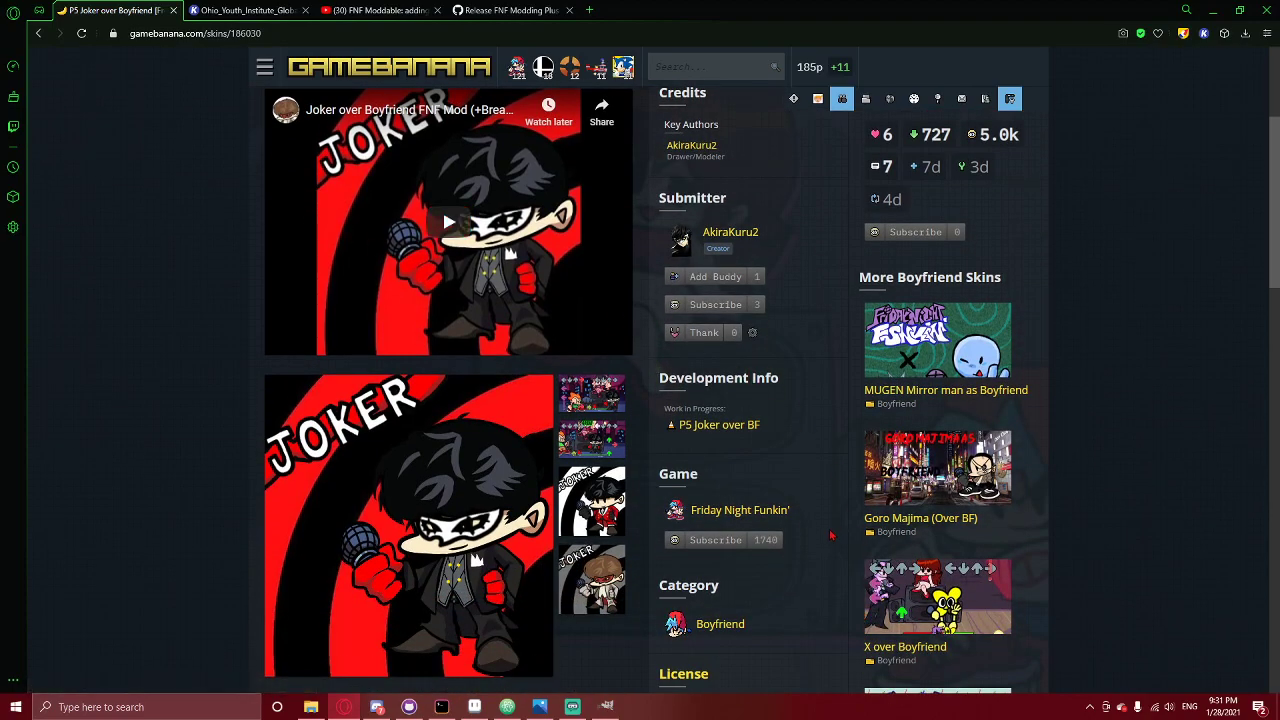
left_click(606, 706)
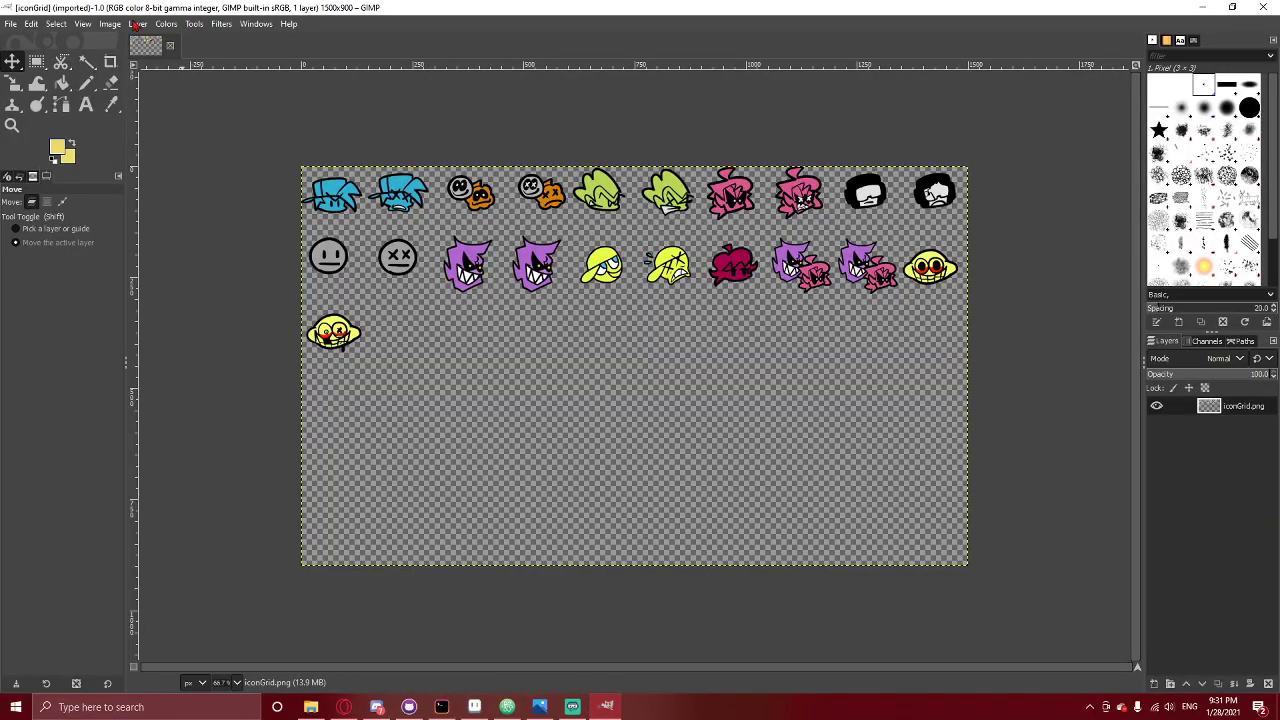
Set the image grid spacing to 150 pixels.
left_click(120, 24)
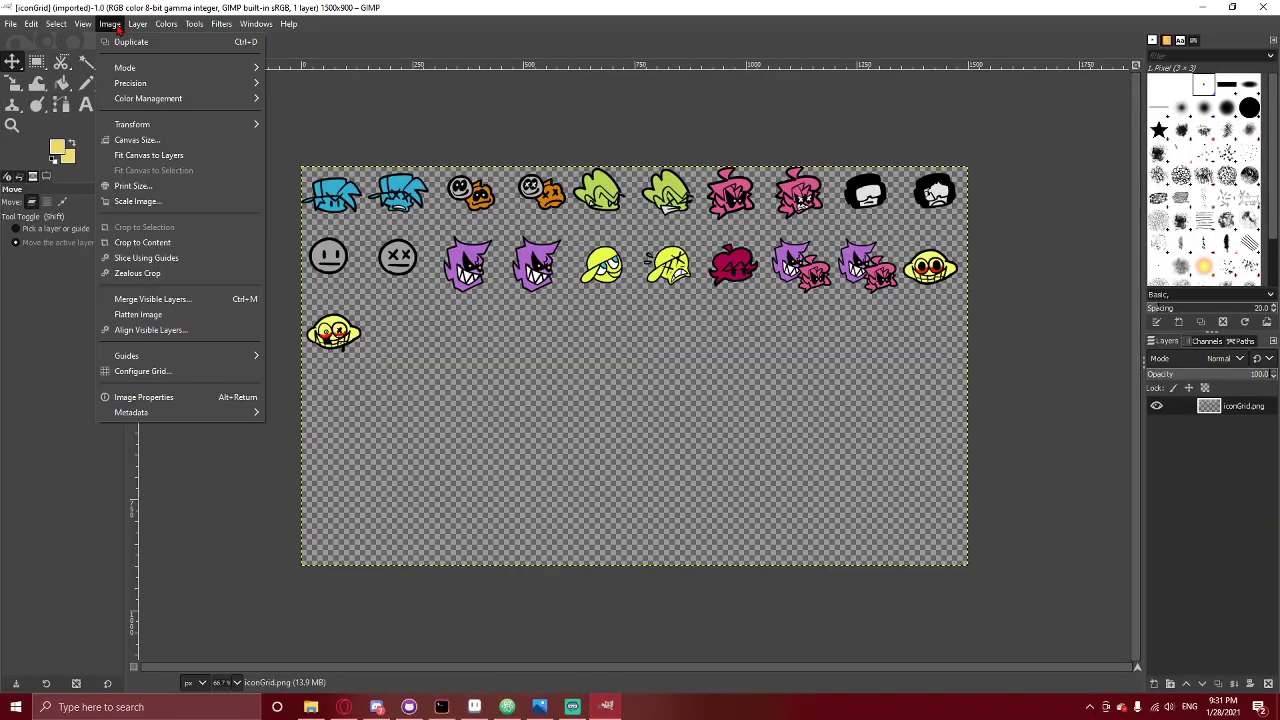
left_click(143, 371)
type("150")
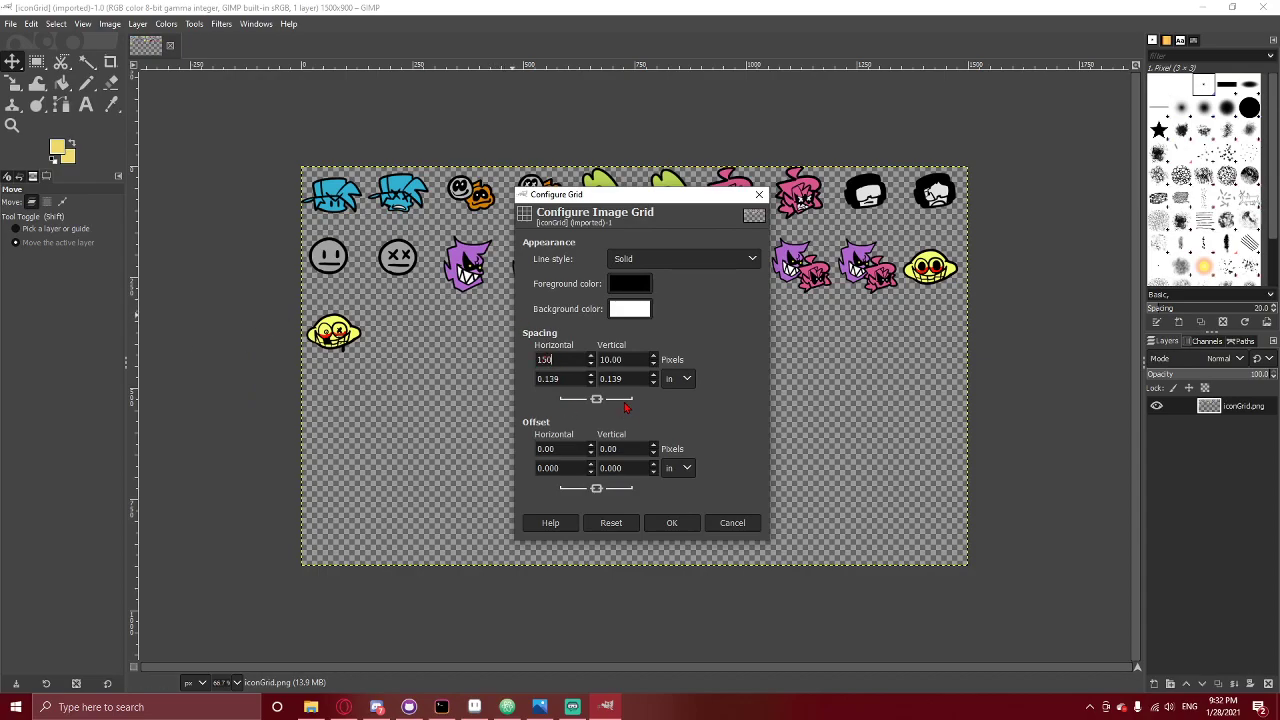
left_click(658, 524)
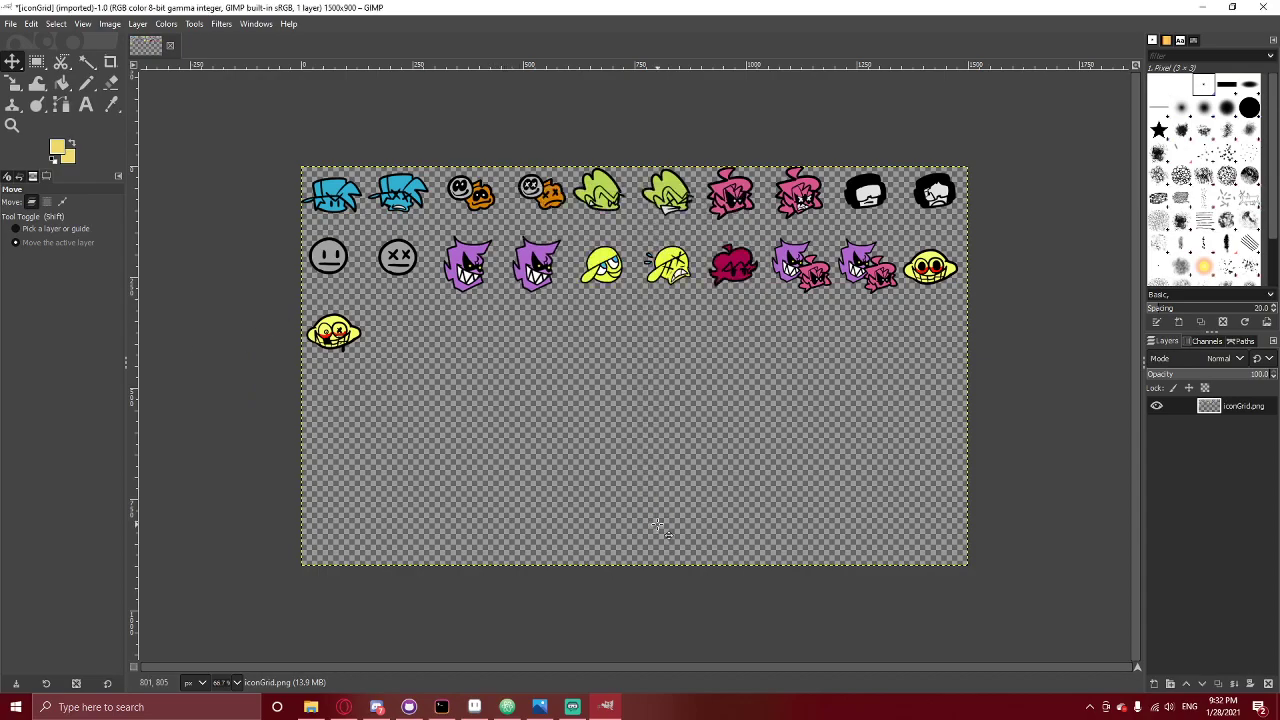
Show the grid over the icon sheet and bring up File Explorer.
left_click(83, 24)
left_click(110, 287)
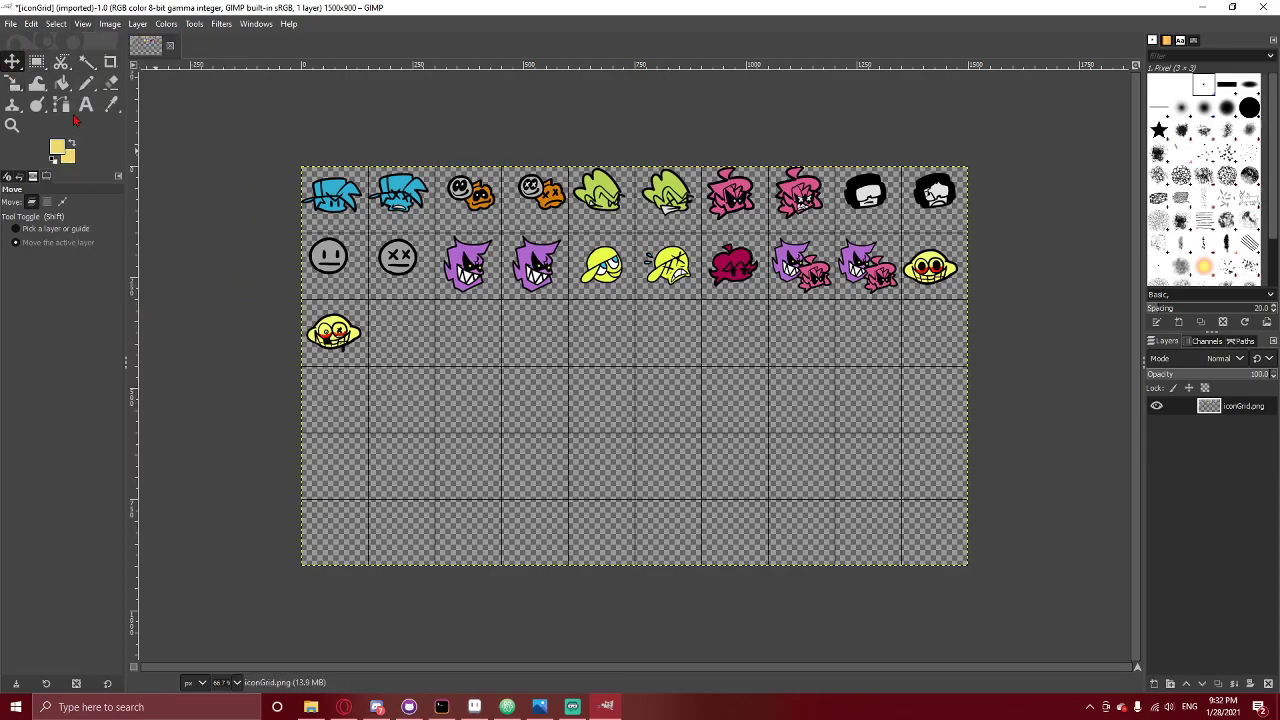
left_click(313, 707)
Extract the phantom_funkin_07181 archive into Downloads with PeaZip and locate the extracted folder.
left_click(57, 150)
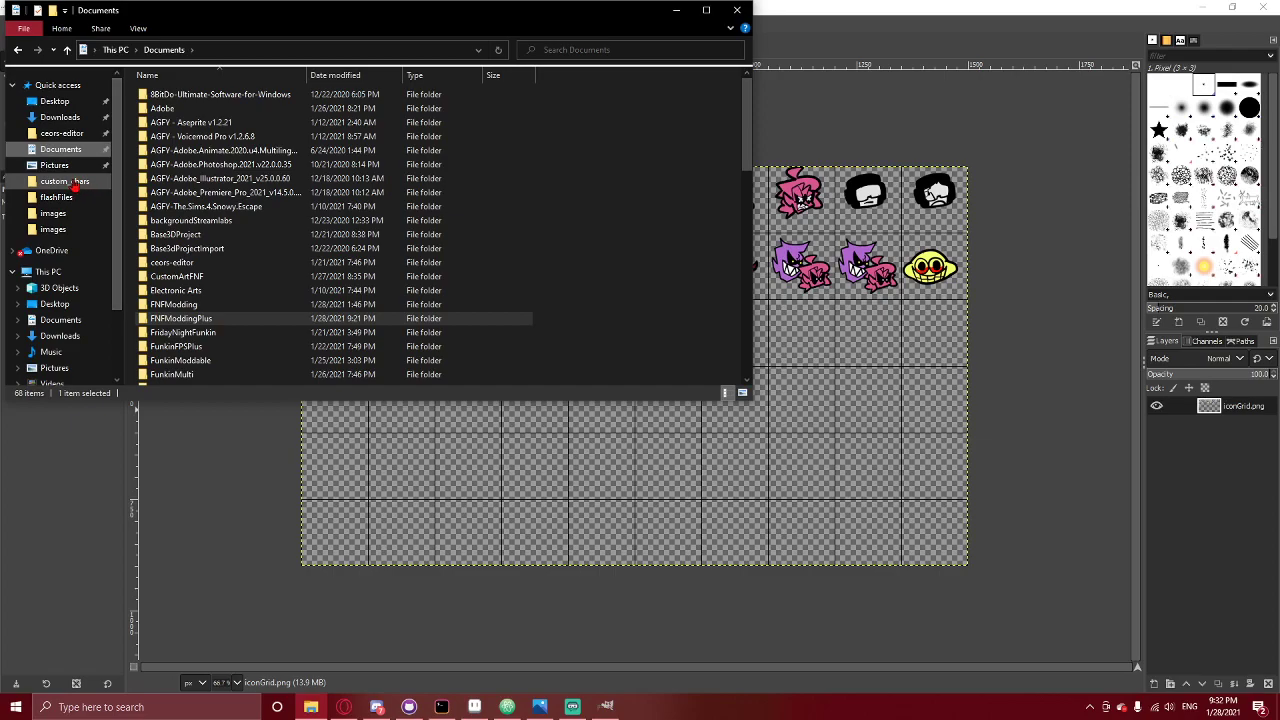
left_click(60, 117)
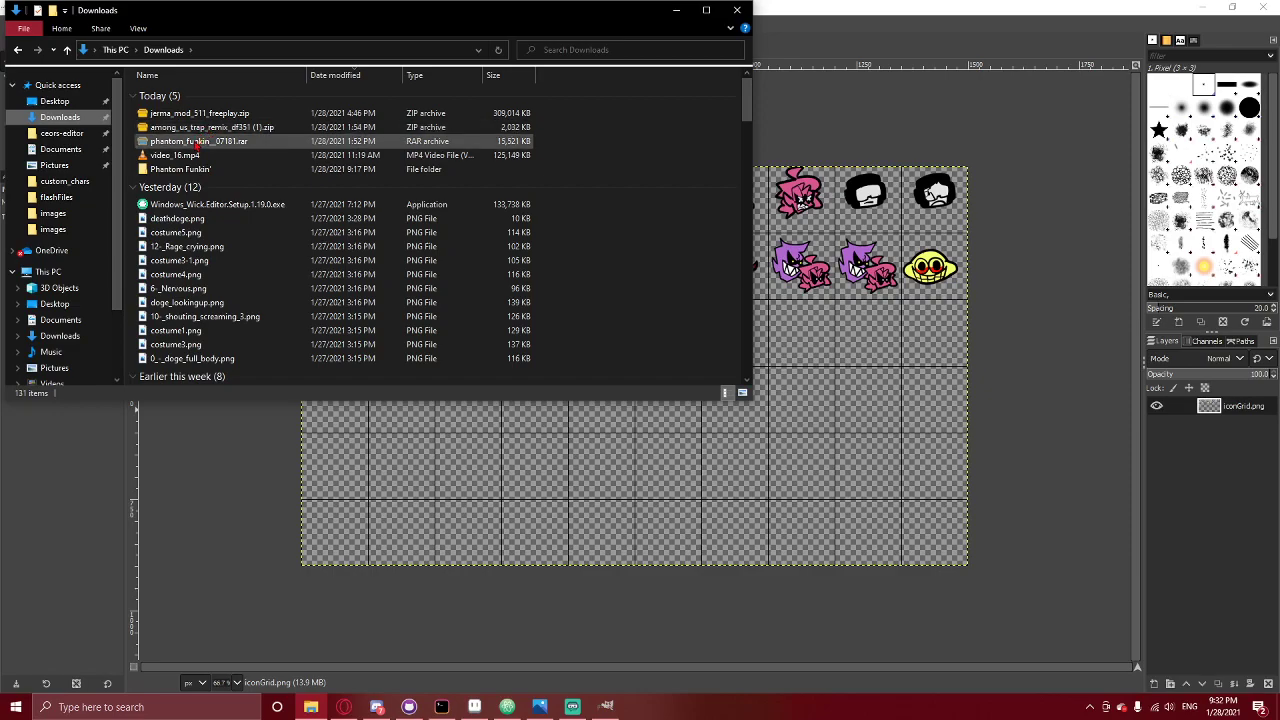
left_click(197, 142)
right_click(197, 142)
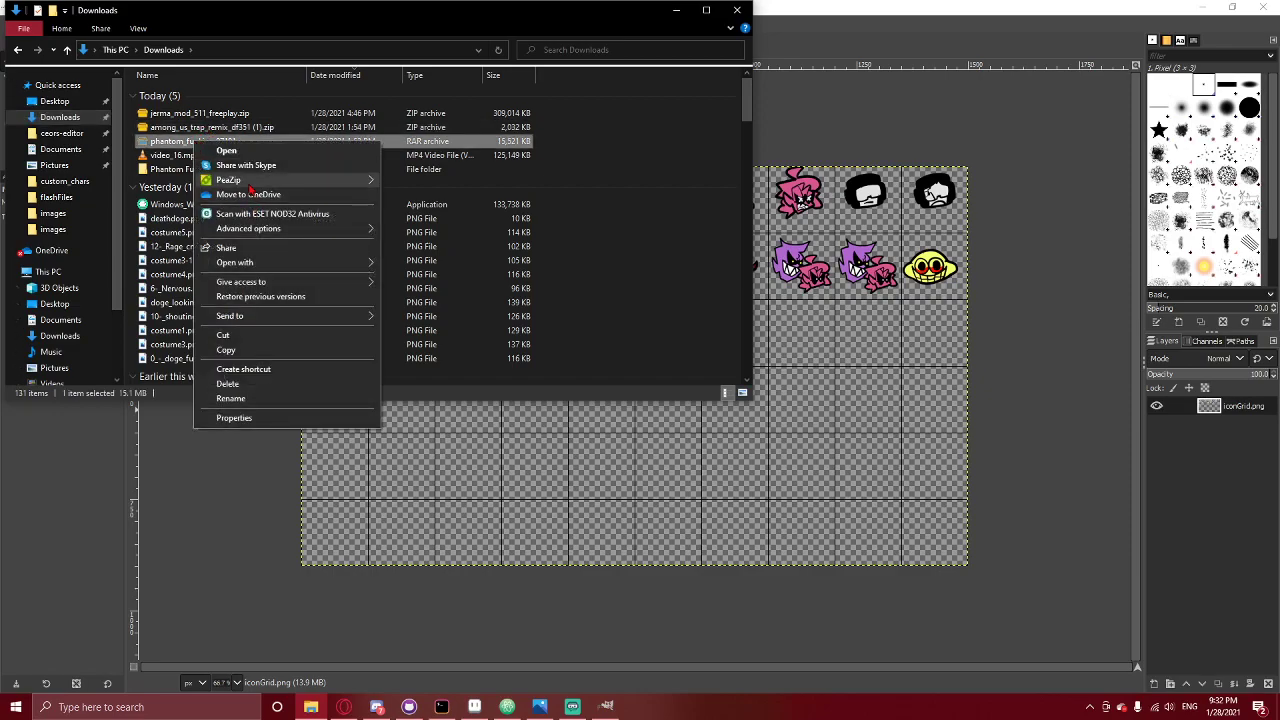
mouse_move(228, 180)
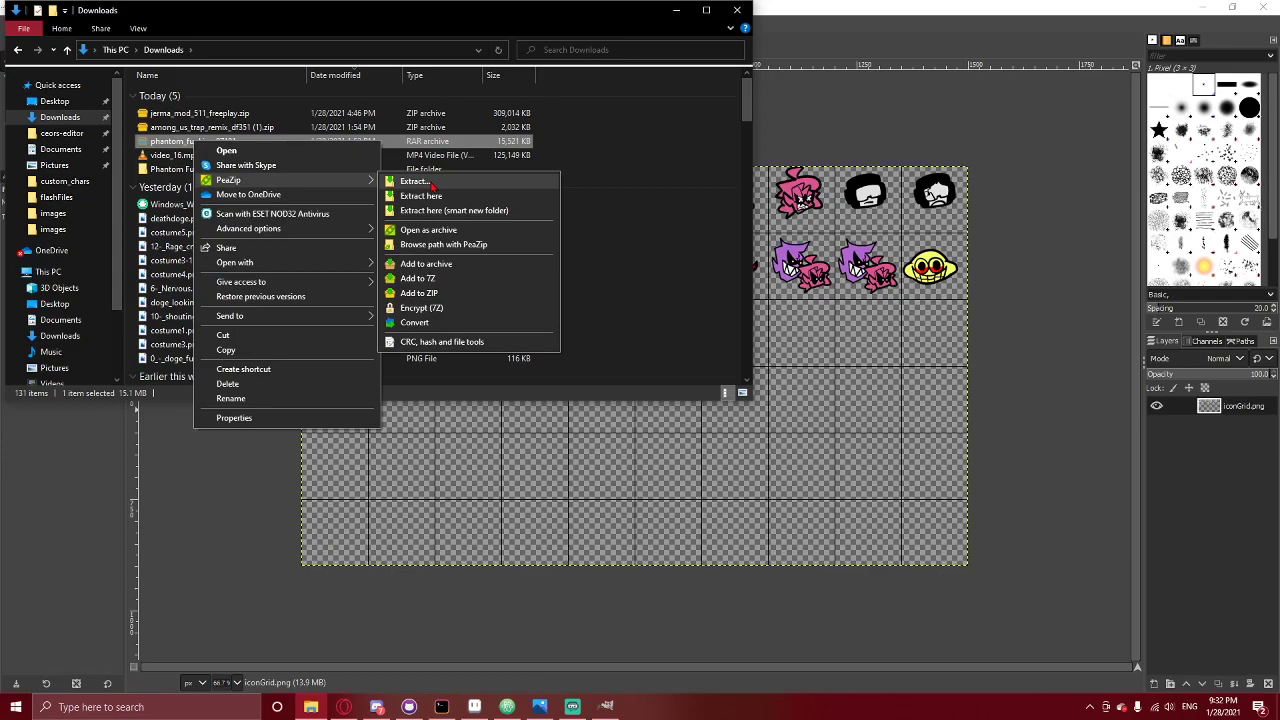
left_click(430, 181)
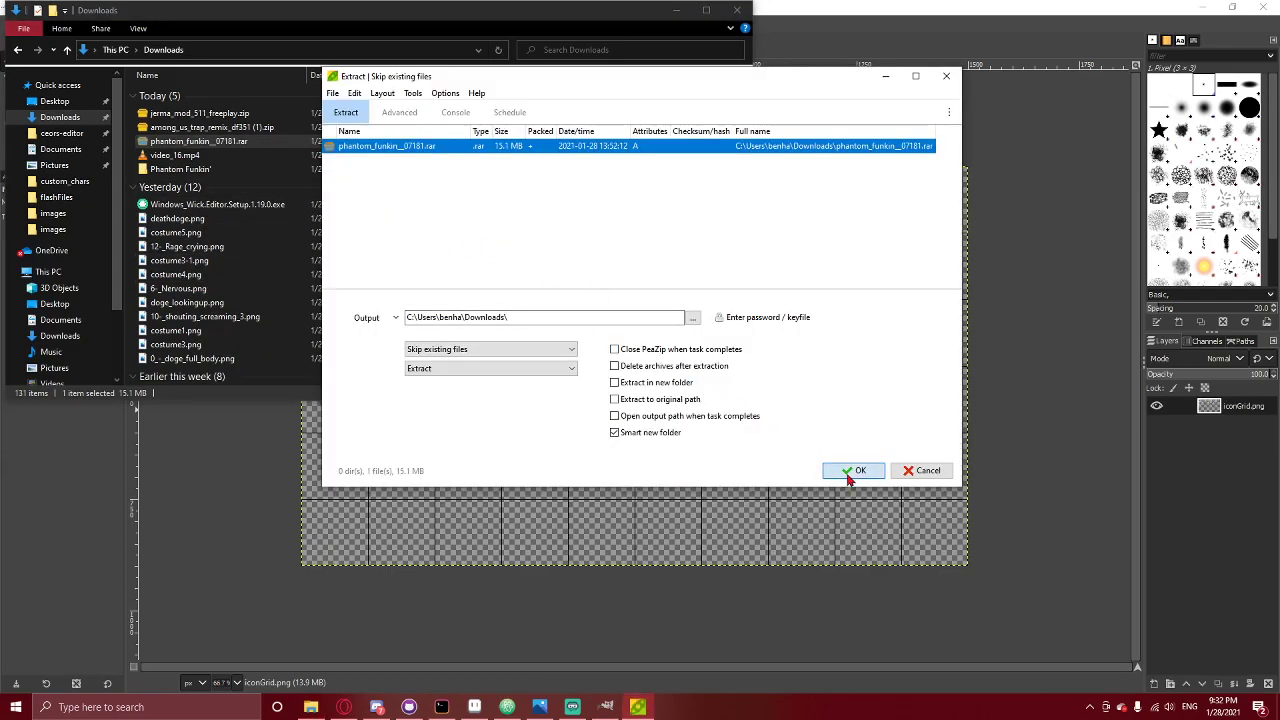
left_click(848, 474)
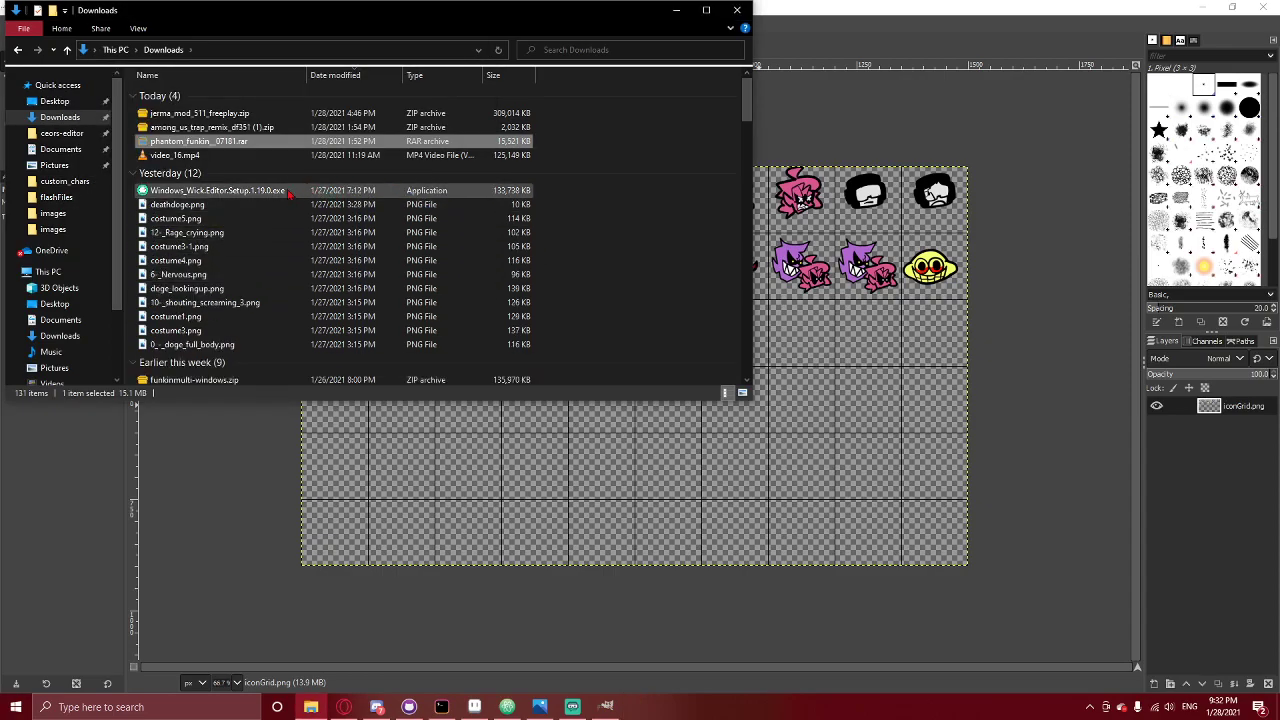
scroll(300, 185, "down", 5)
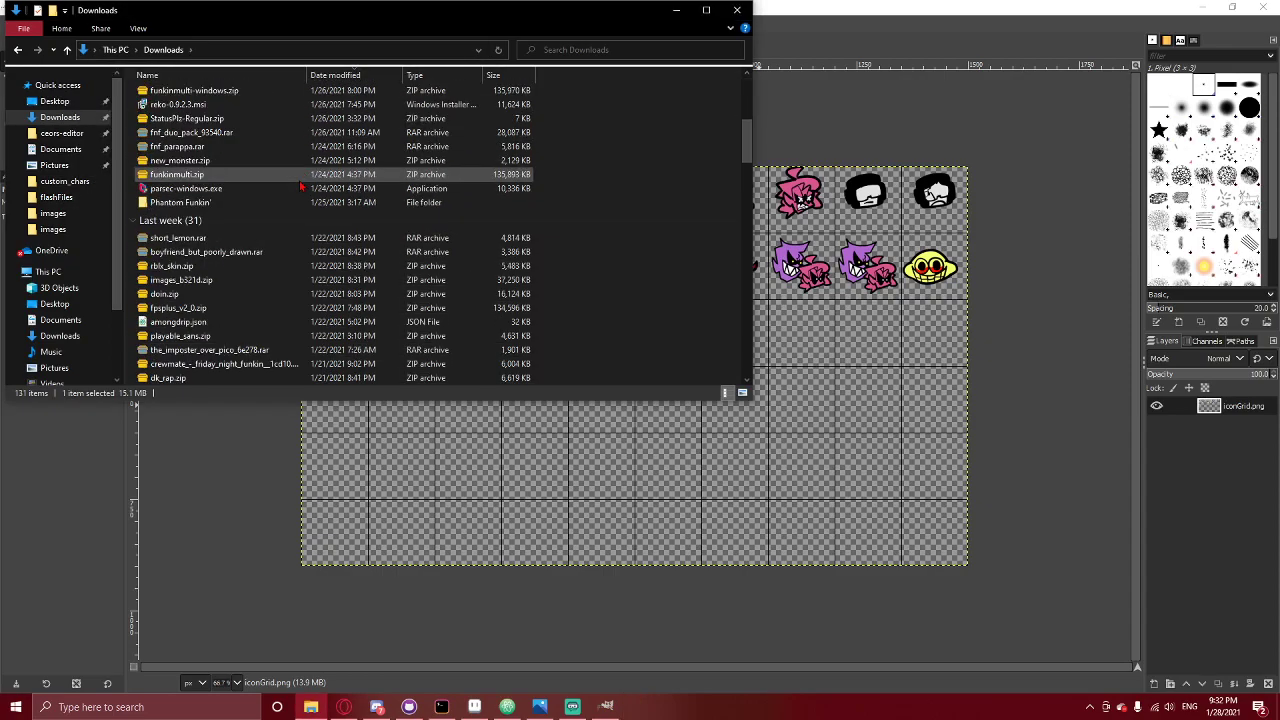
scroll(330, 198, "down", 5)
scroll(330, 198, "down", 5)
scroll(328, 287, "up", 5)
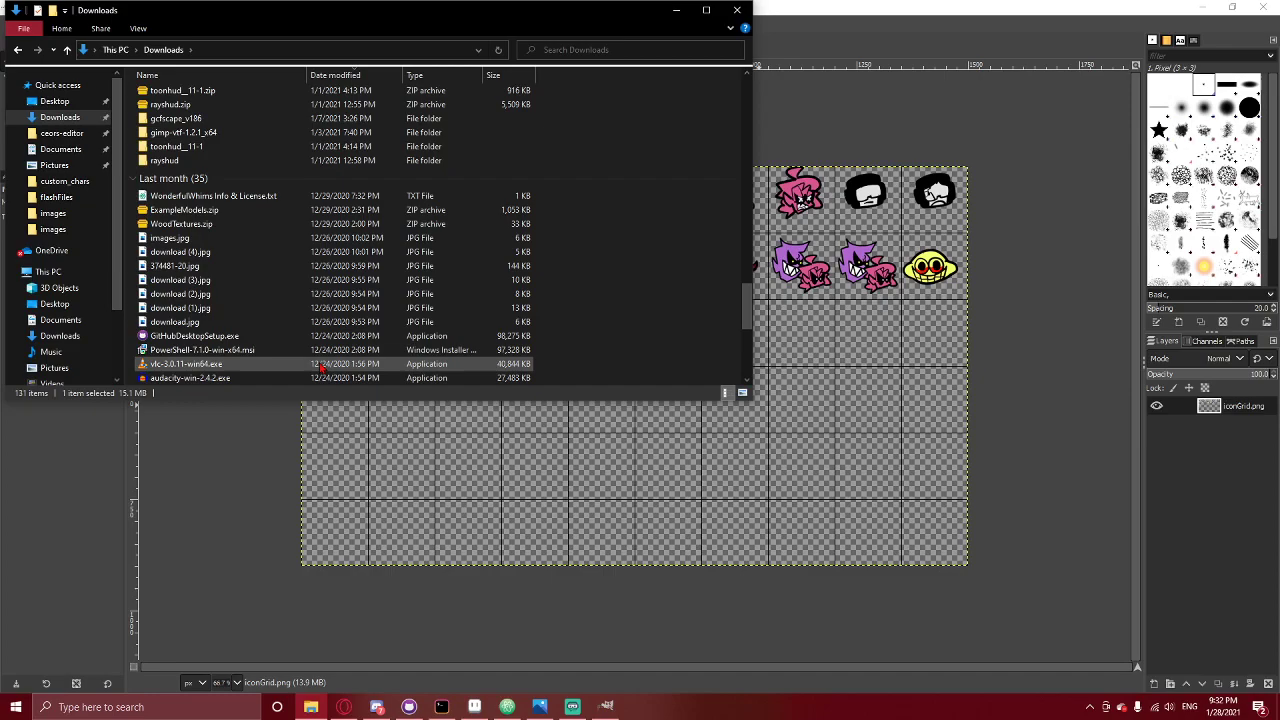
scroll(320, 330, "up", 5)
scroll(313, 360, "up", 5)
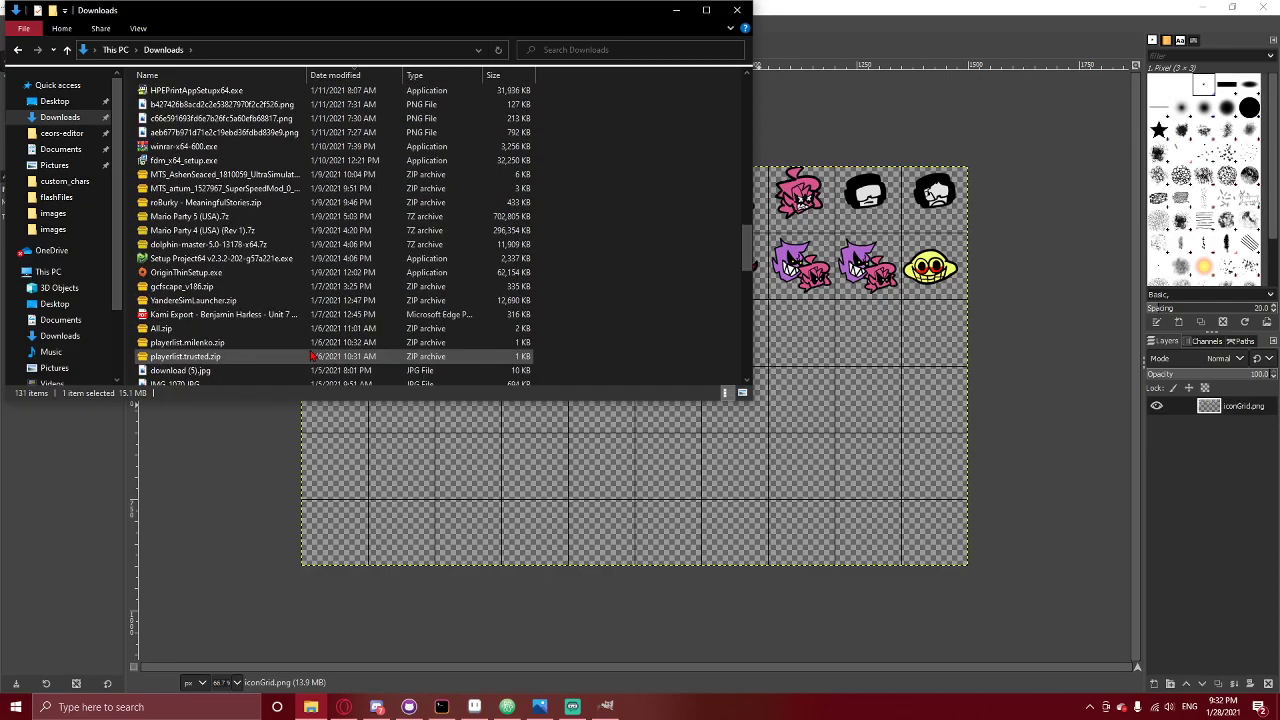
scroll(323, 357, "up", 3)
scroll(325, 359, "up", 3)
scroll(328, 360, "up", 1)
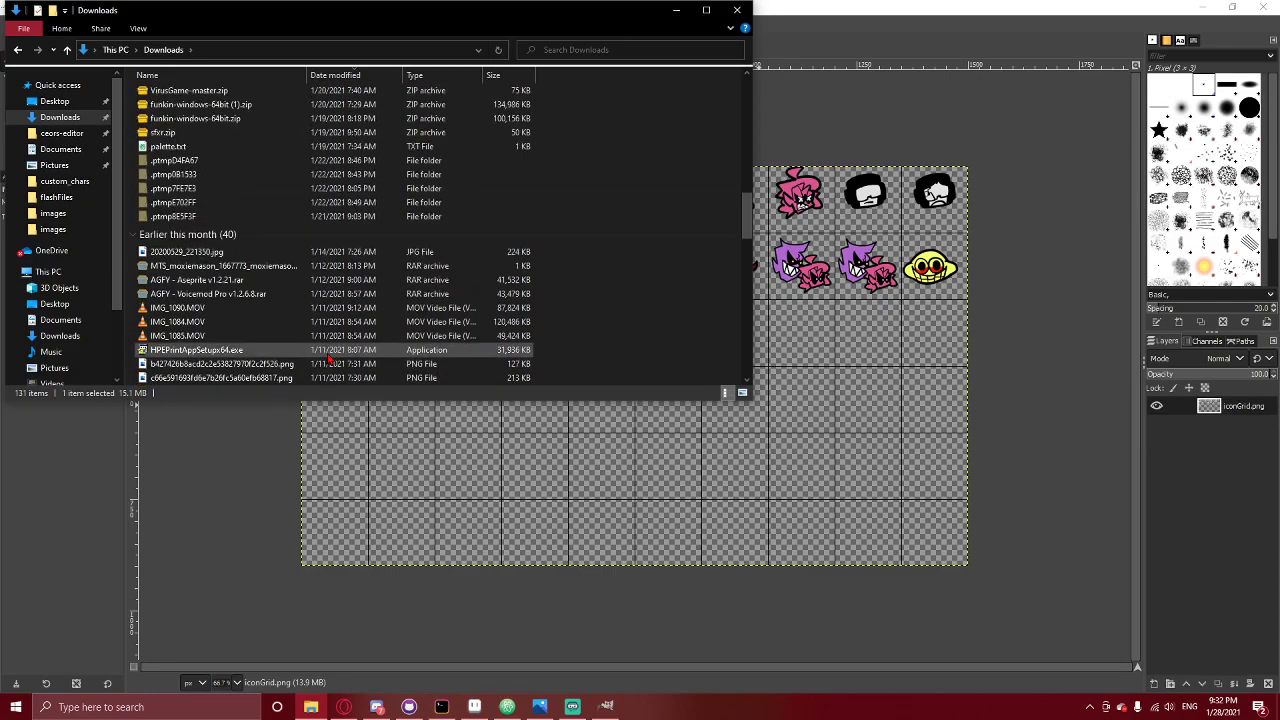
scroll(330, 362, "up", 1)
scroll(329, 359, "up", 3)
scroll(329, 359, "up", 3)
scroll(329, 358, "up", 3)
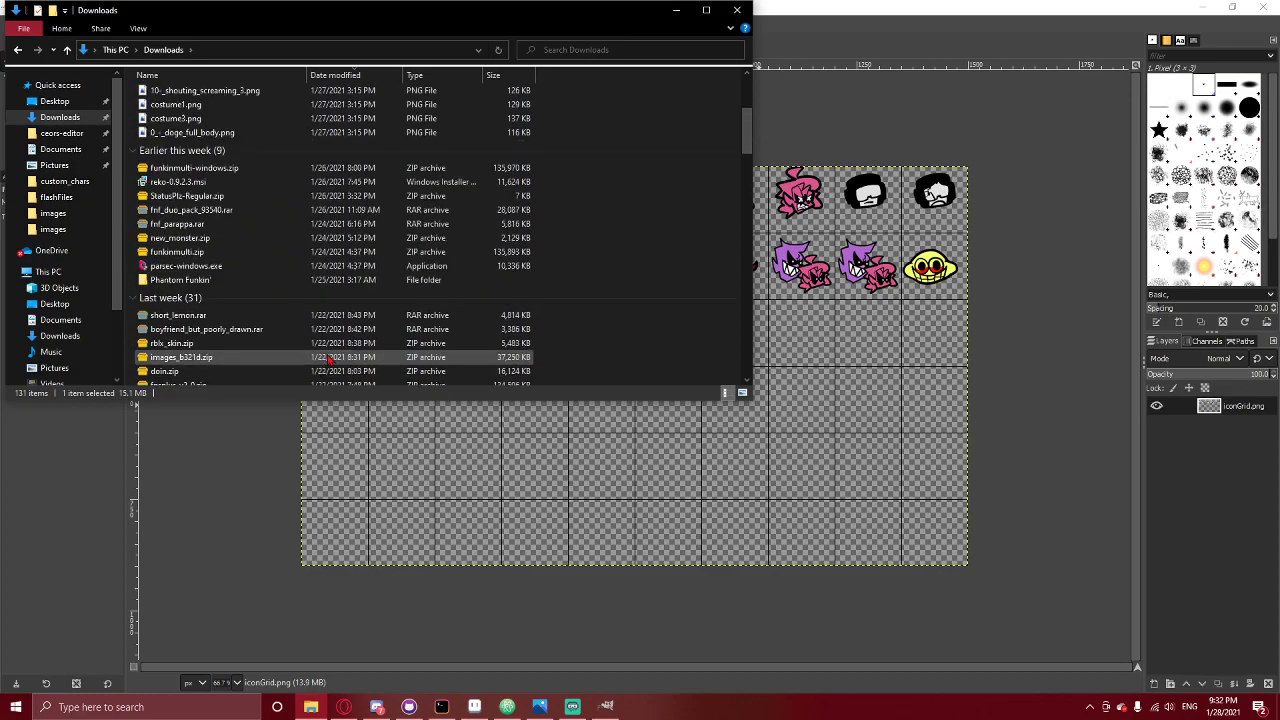
scroll(329, 357, "up", 3)
Enter the Phantom Funkin' folder and open its Joker iconGrid.png in GIMP.
double_click(283, 322)
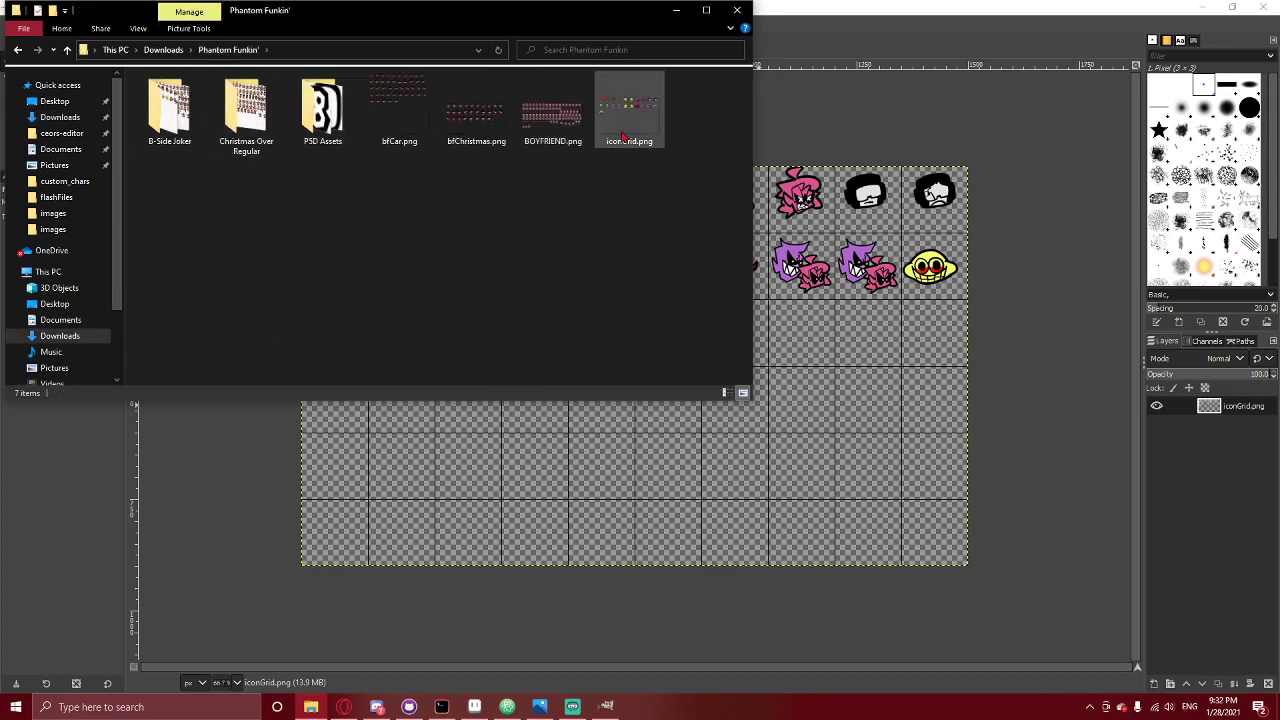
right_click(622, 136)
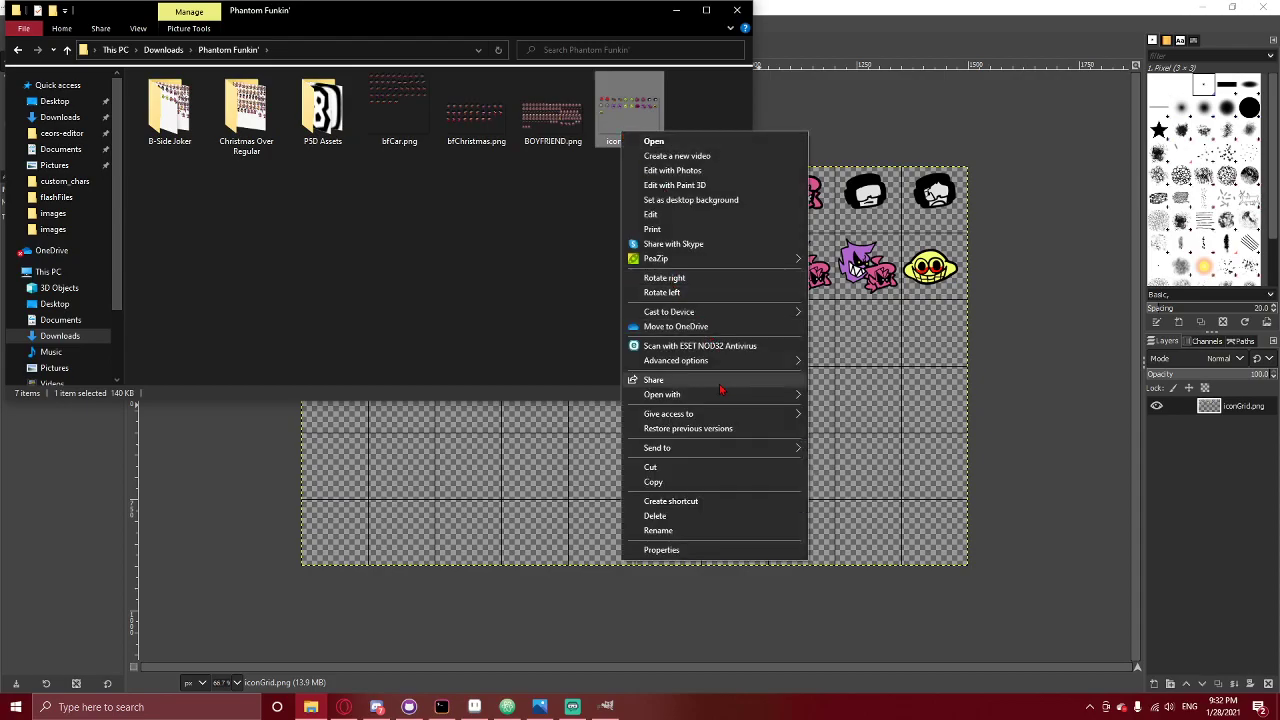
mouse_move(662, 394)
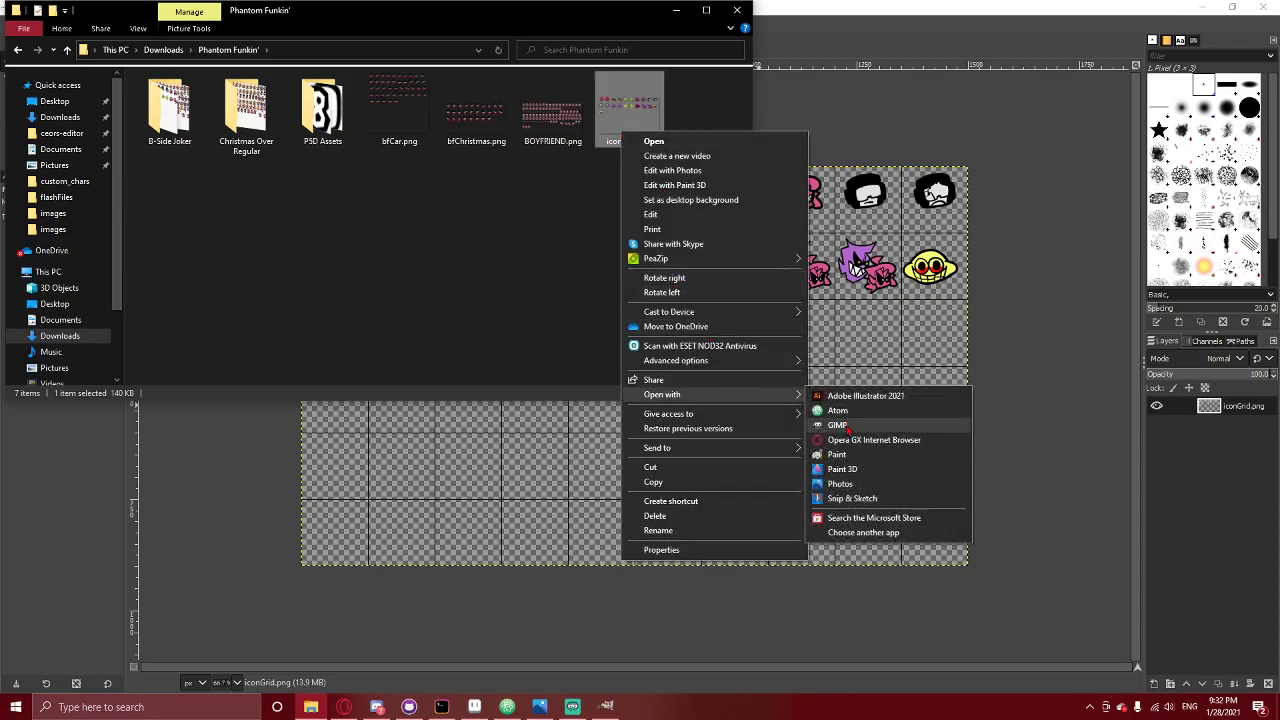
left_click(846, 425)
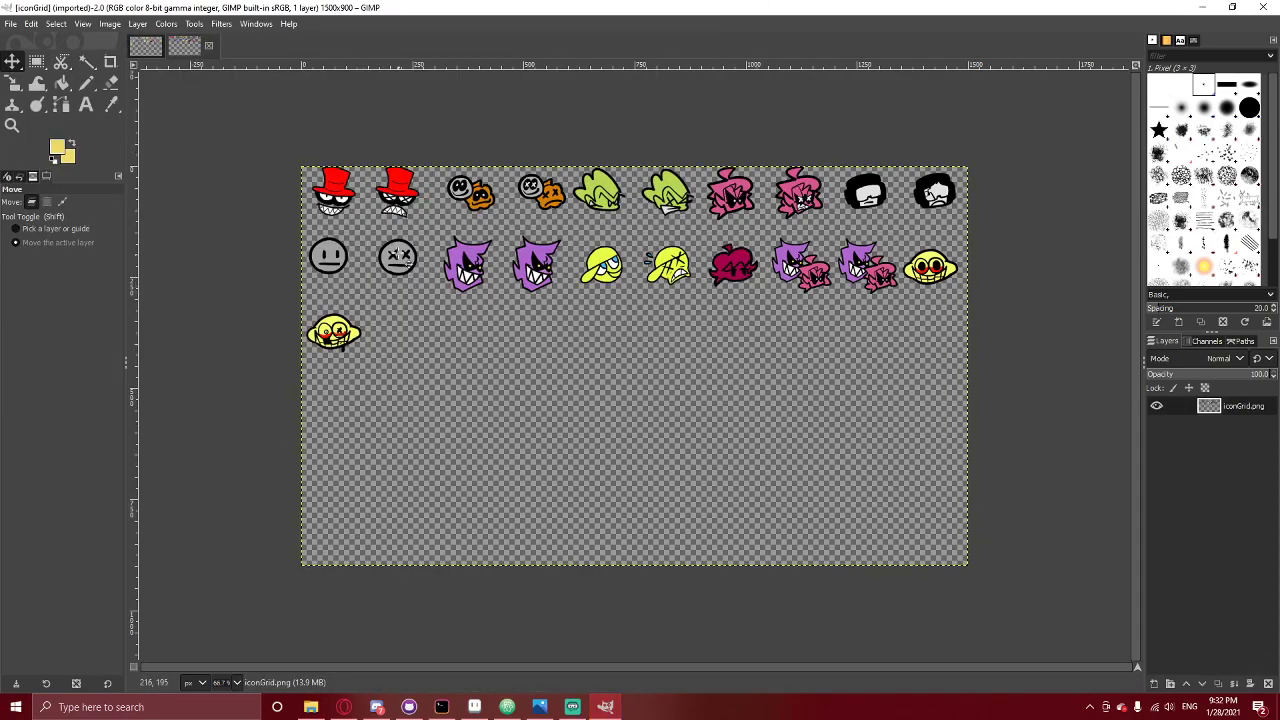
Select and copy the two red top-hat Joker icons from the mod's grid.
key("r")
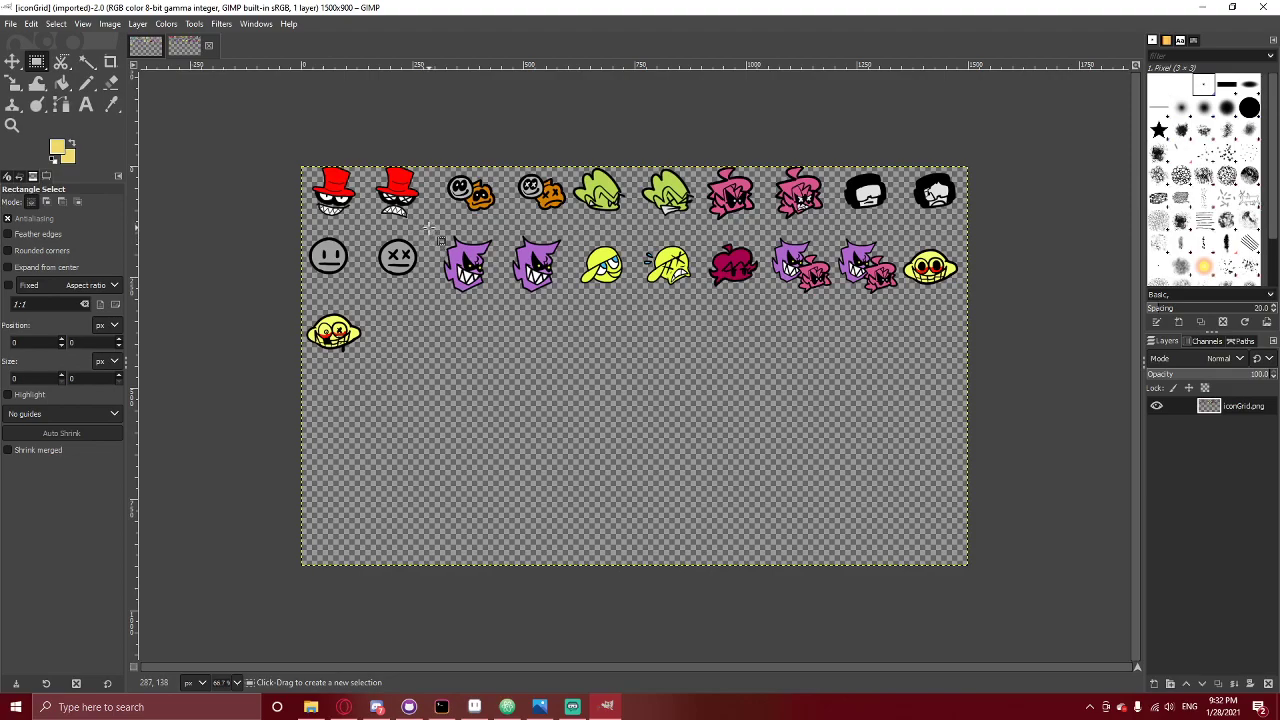
left_click_drag(429, 228, 278, 152)
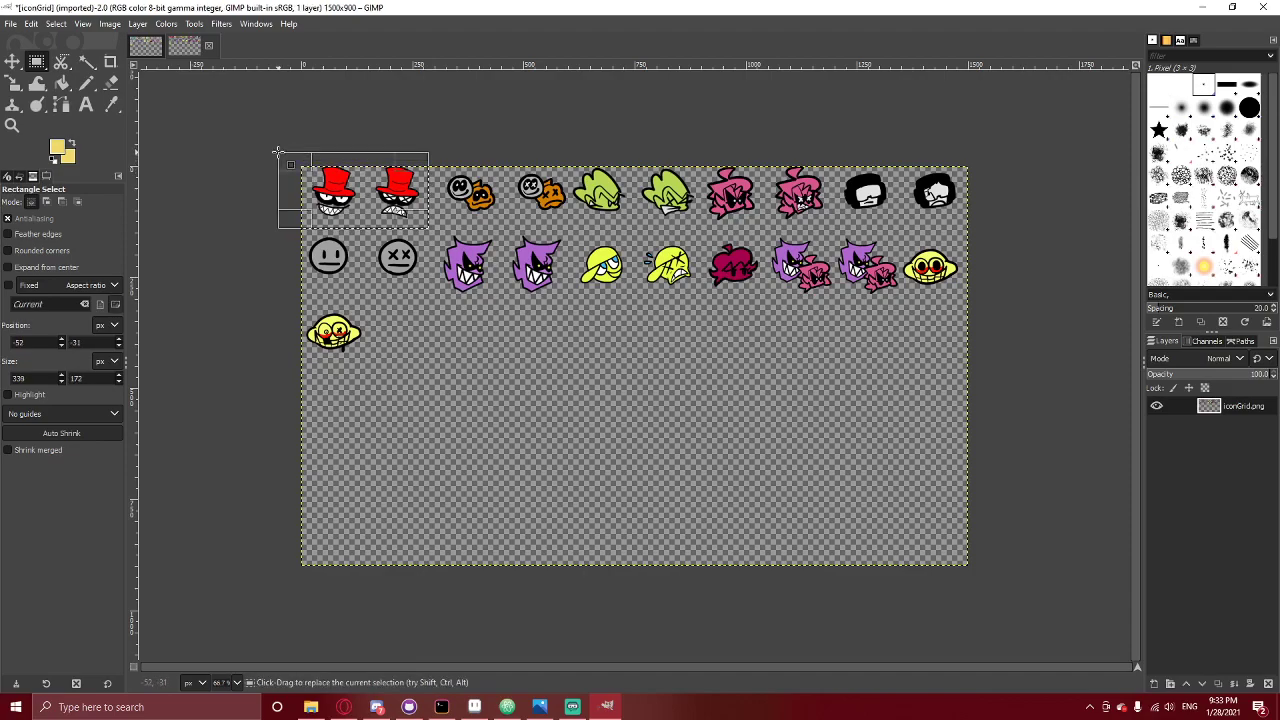
key("ctrl")
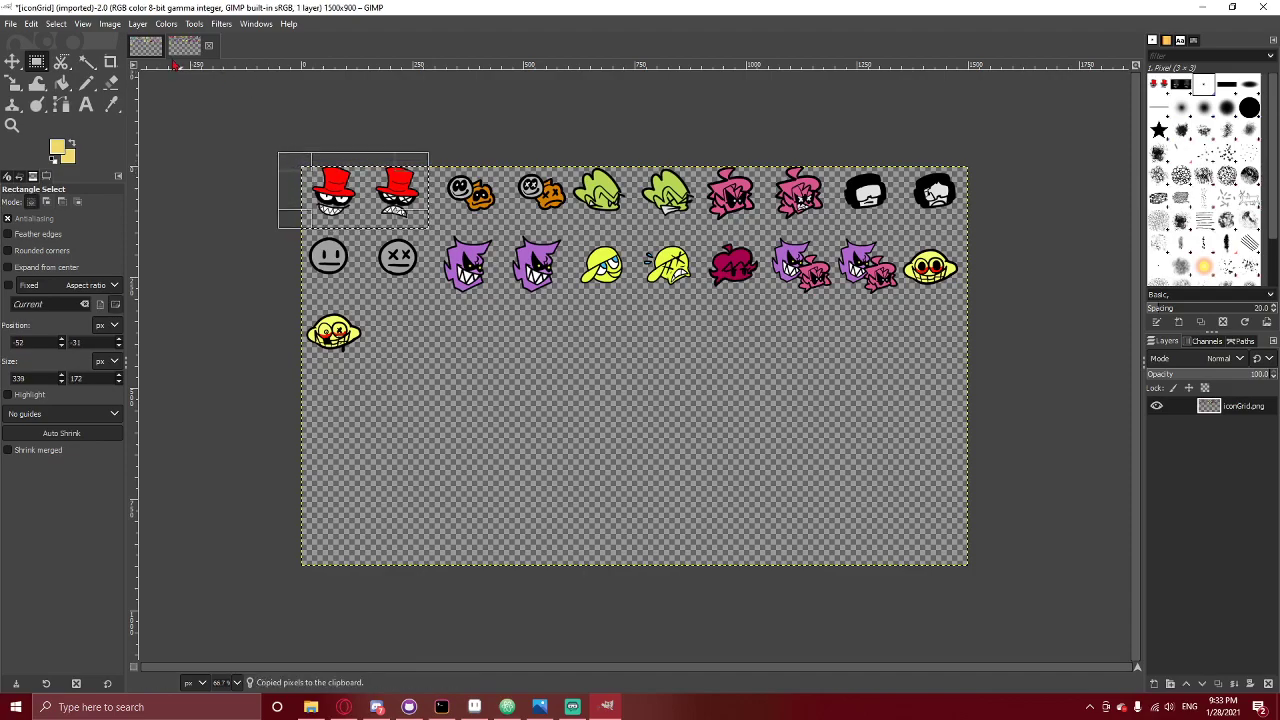
Paste them into the original grid beside the yellow face in row three and anchor them.
left_click(150, 47)
key("ctrl+v")
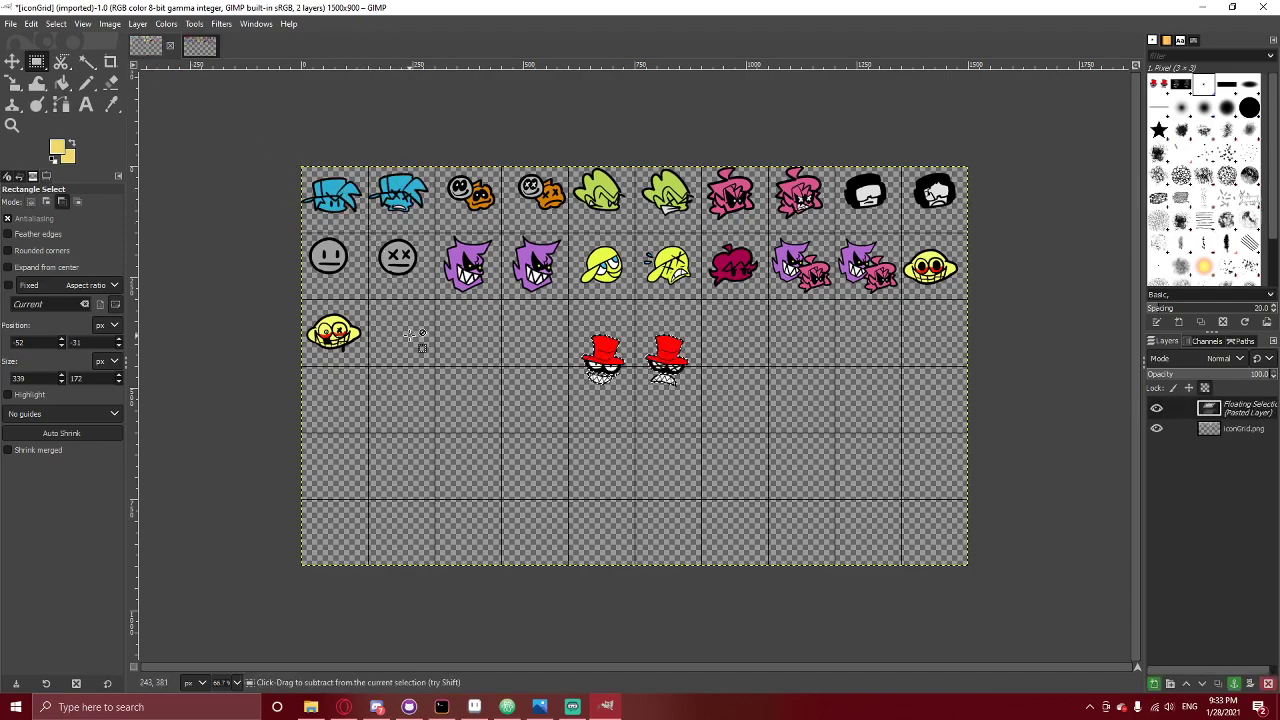
key("m")
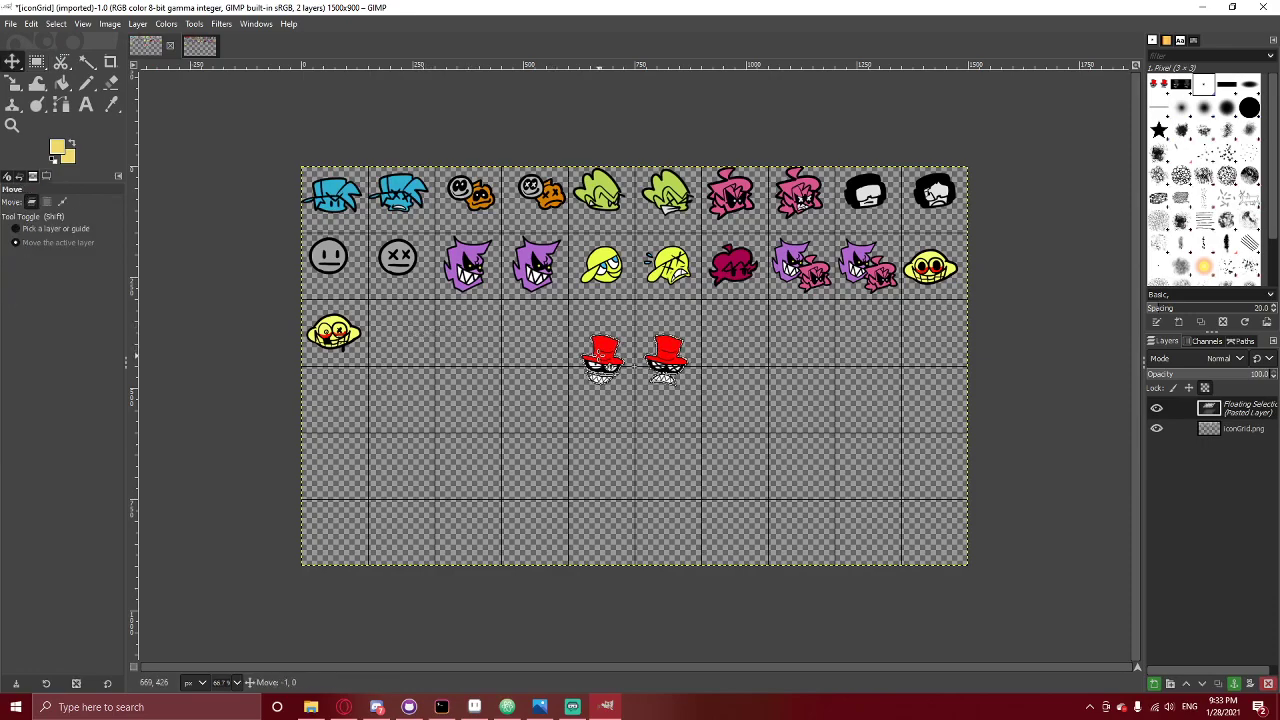
left_click_drag(599, 355, 394, 327)
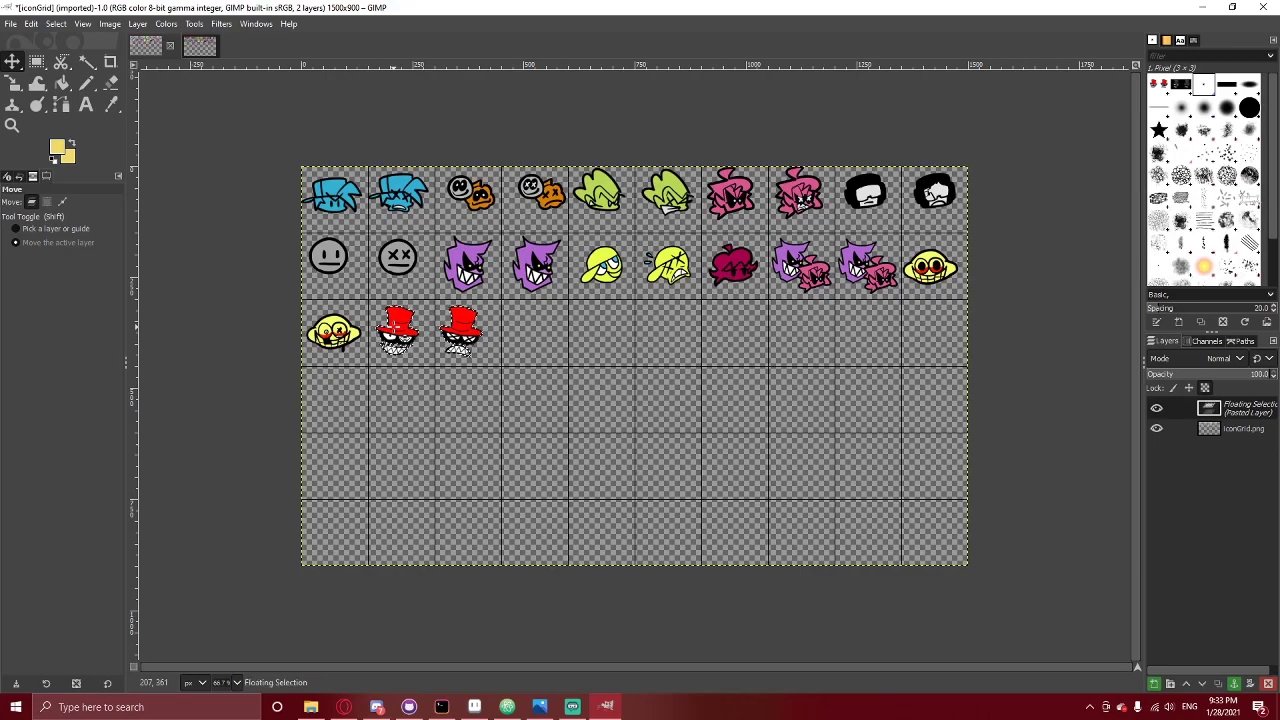
scroll(394, 327, "up", 2)
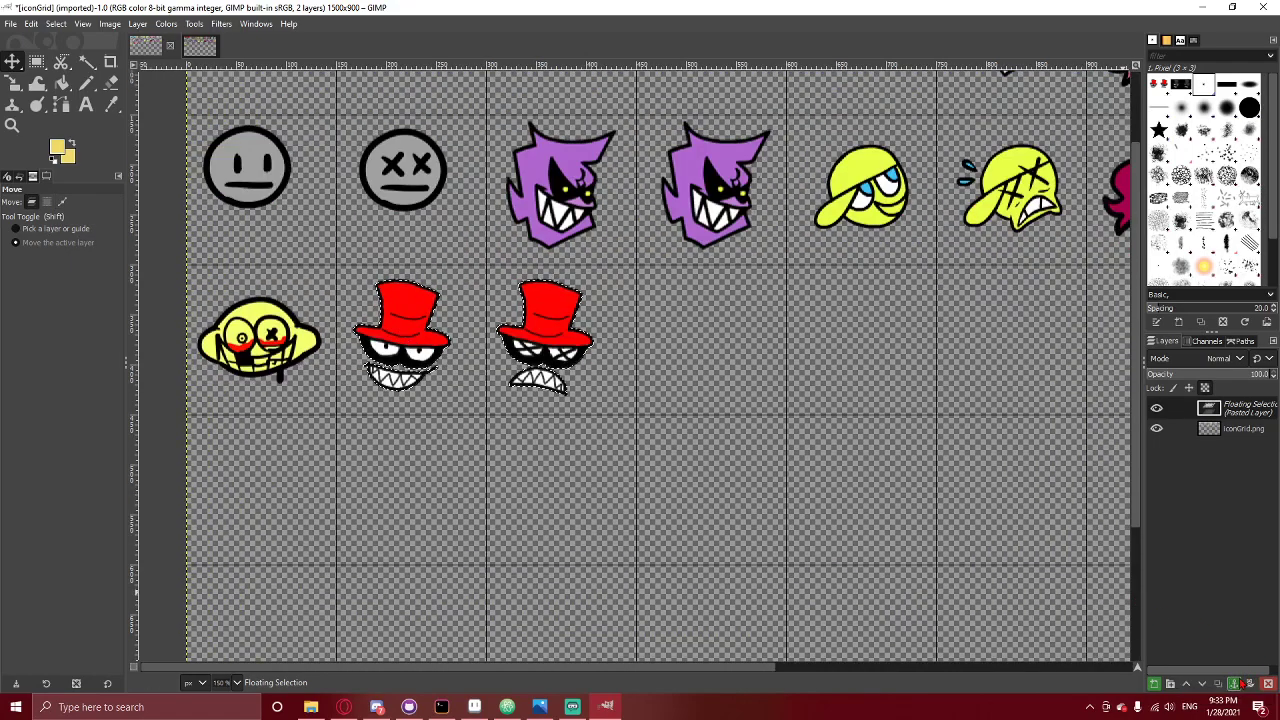
left_click(1235, 684)
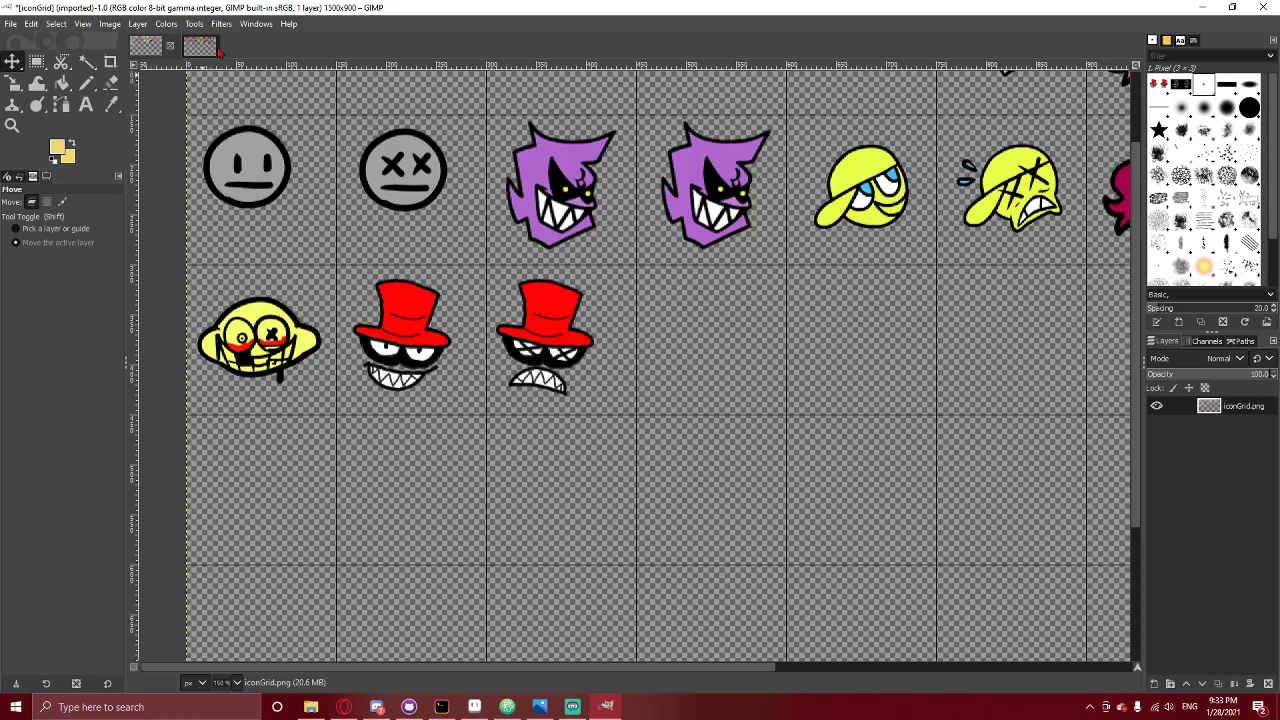
Overwrite iconGrid.png with the edited grid using File > Overwrite.
left_click(18, 23)
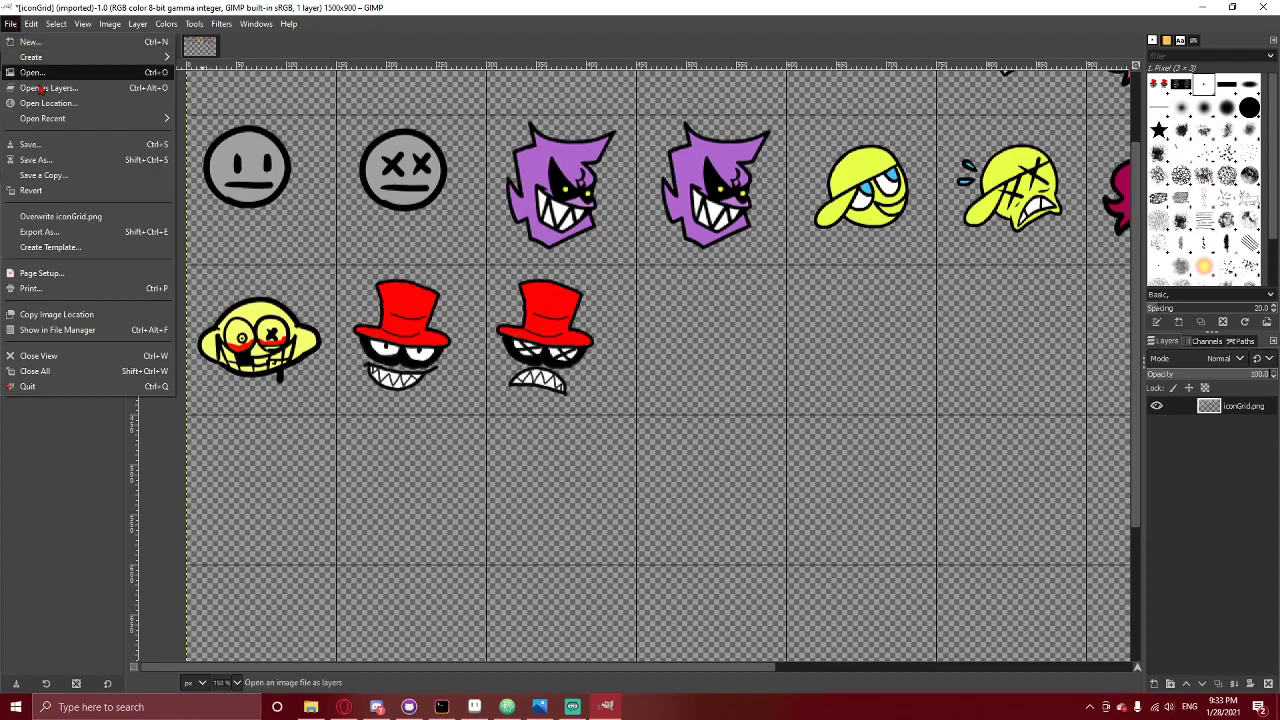
left_click(523, 283)
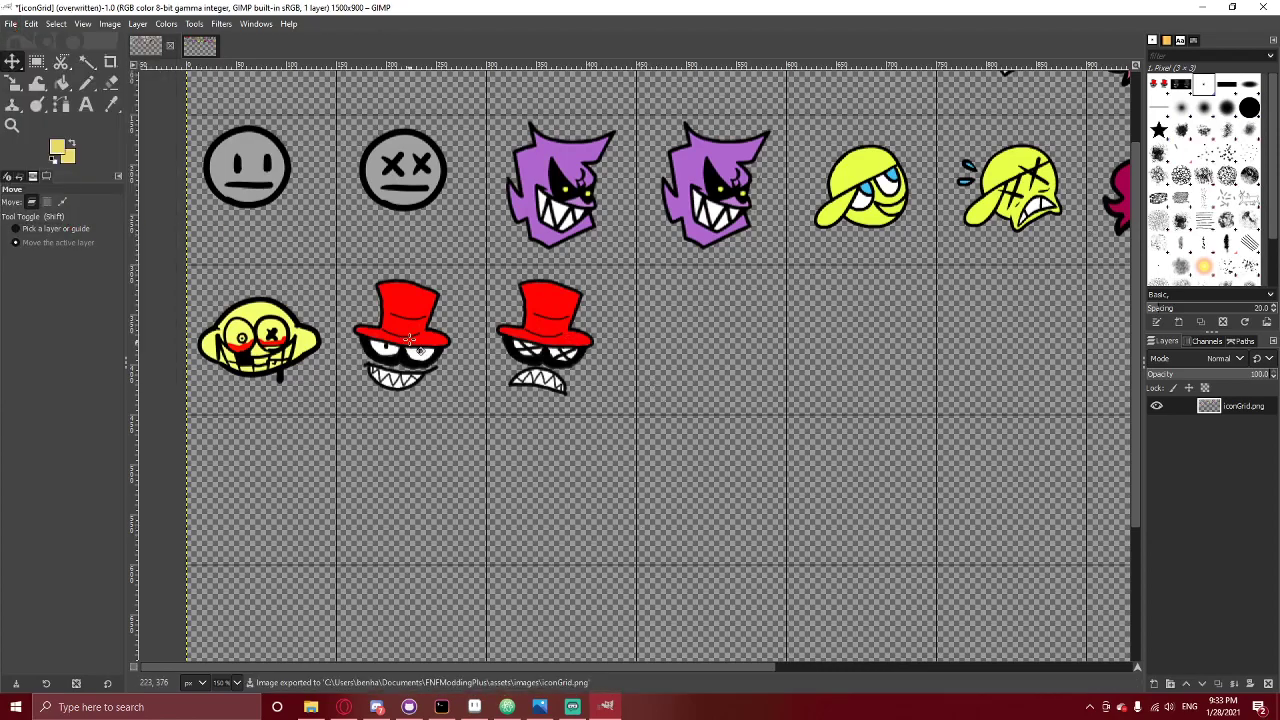
scroll(266, 319, "down", 4, "ctrl")
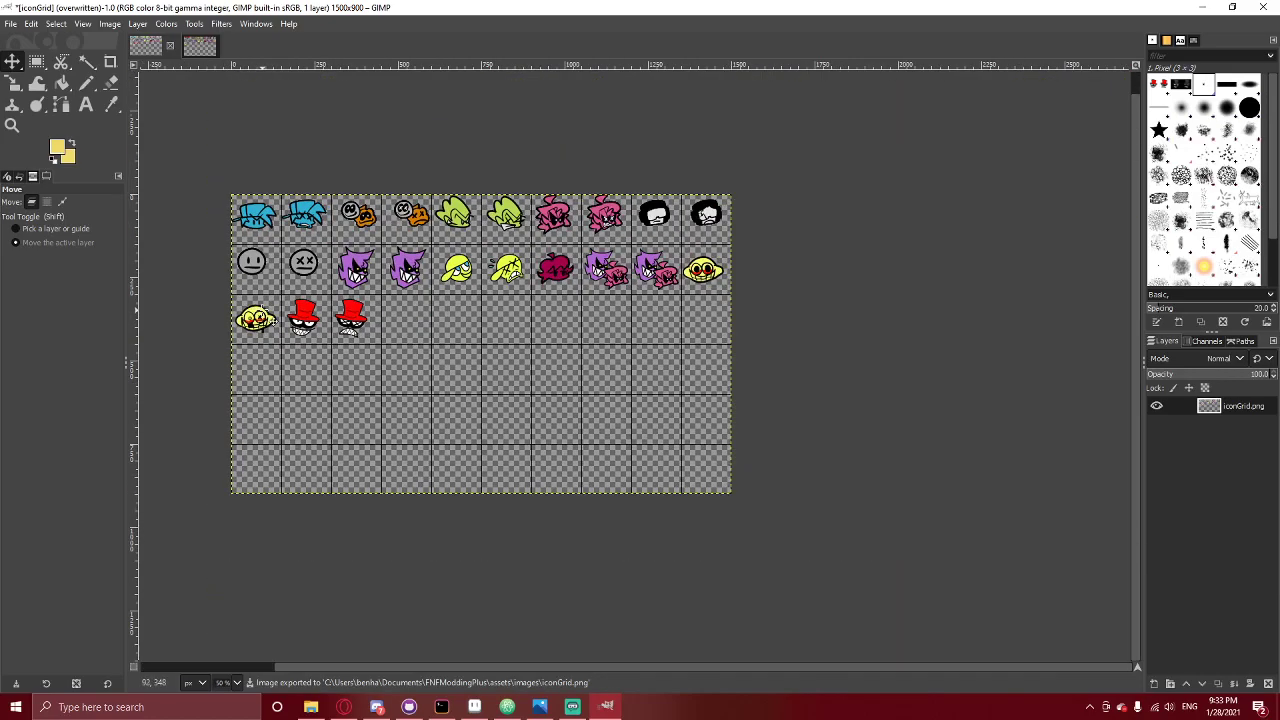
scroll(266, 319, "up", 1, "ctrl")
scroll(268, 315, "up", 4, "ctrl")
scroll(330, 320, "down", 1, "ctrl")
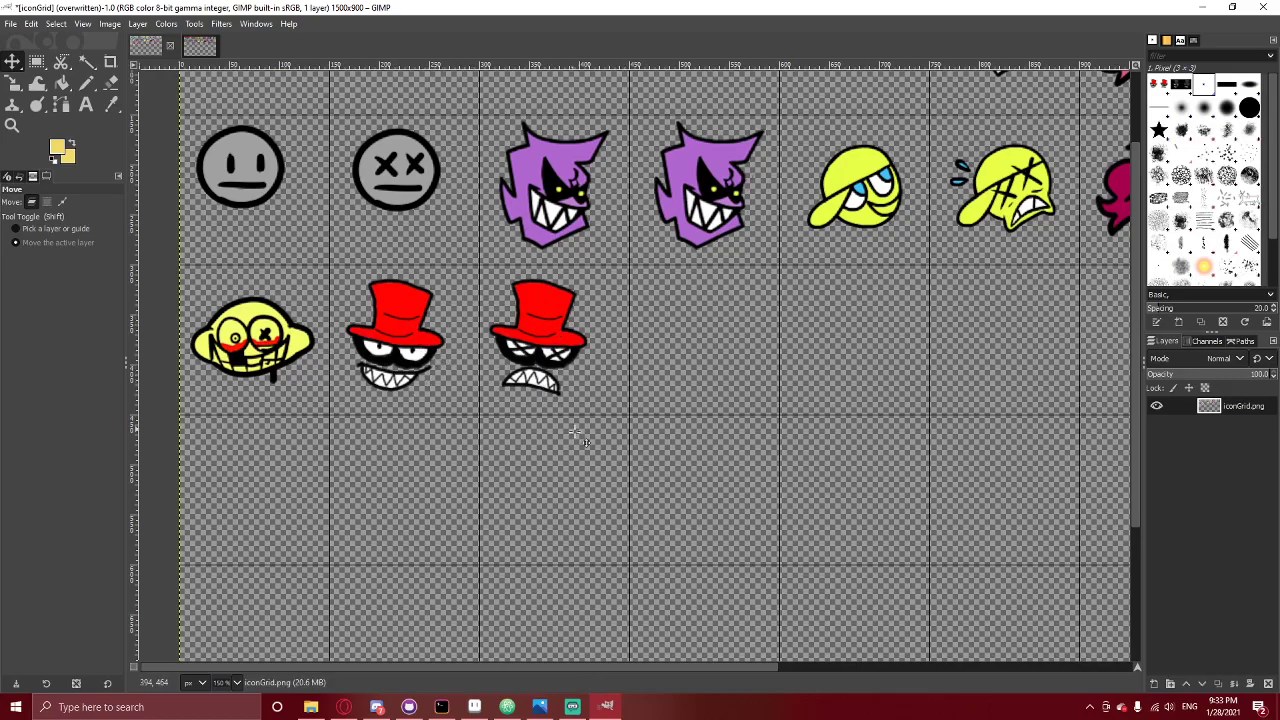
Change the joker entry's icons to [21,22] in custom_chars.json and save it.
left_click(507, 707)
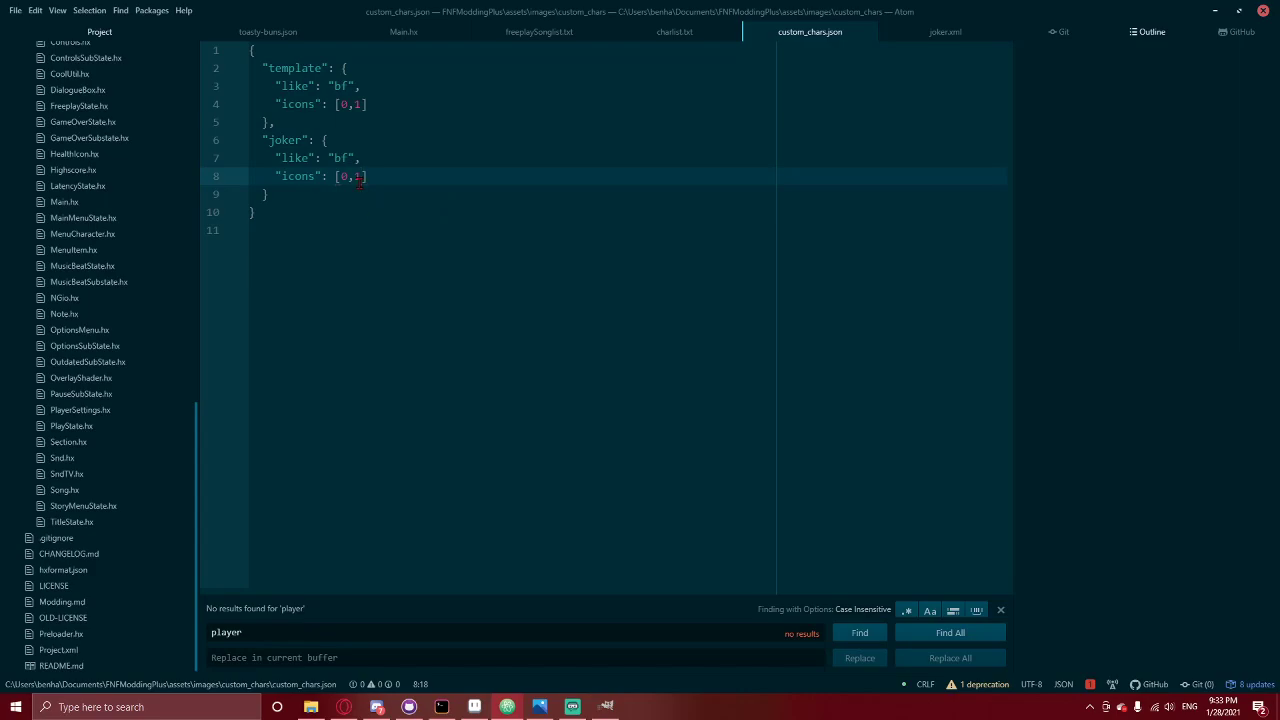
type("1")
key("ctrl+s")
left_click(428, 708)
left_click(434, 710)
Navigate to Documents > FNFModdingPlus, look inside assets, and return to FNFModdingPlus.
left_click(311, 707)
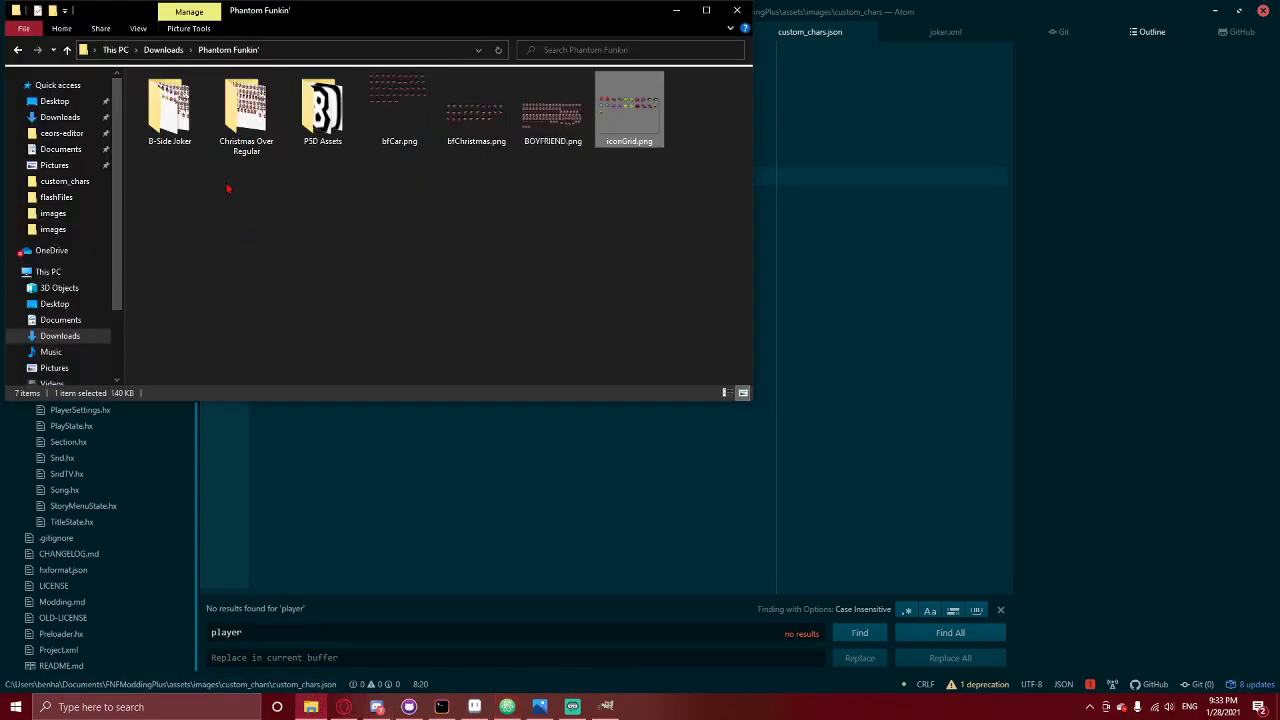
left_click(60, 149)
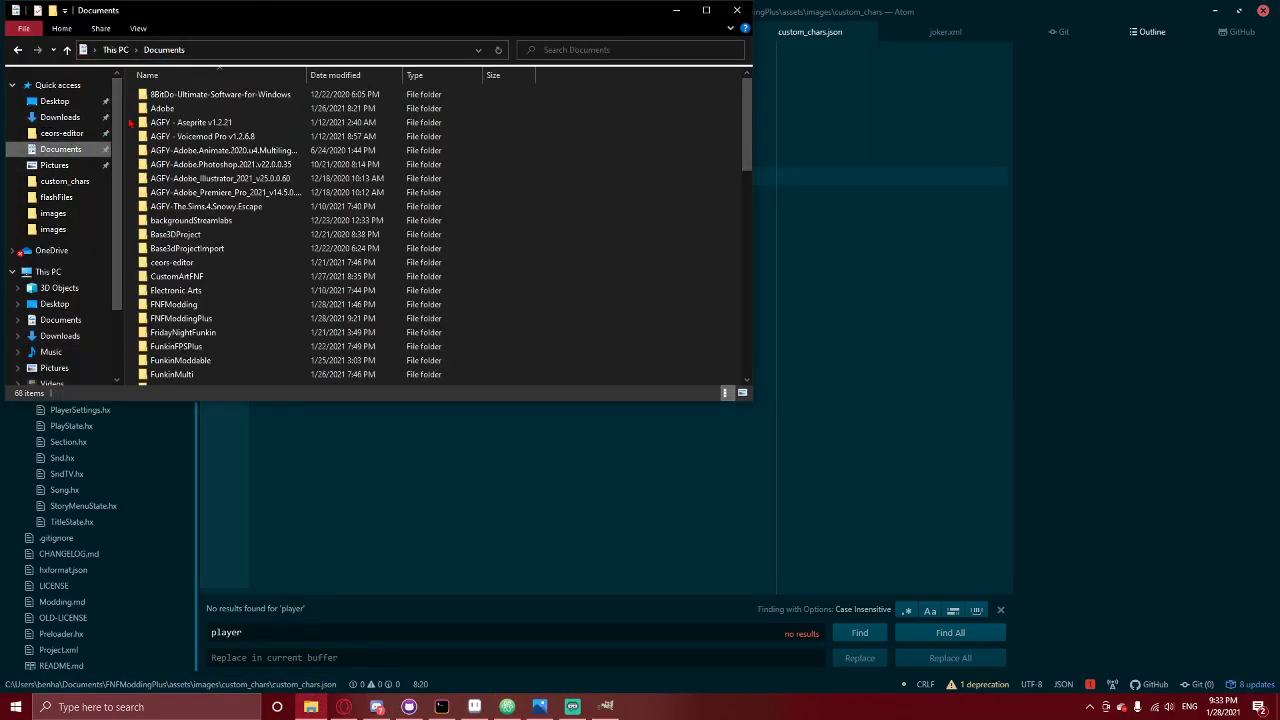
scroll(252, 286, "down", 1)
scroll(251, 290, "down", 3)
scroll(205, 165, "down", 1)
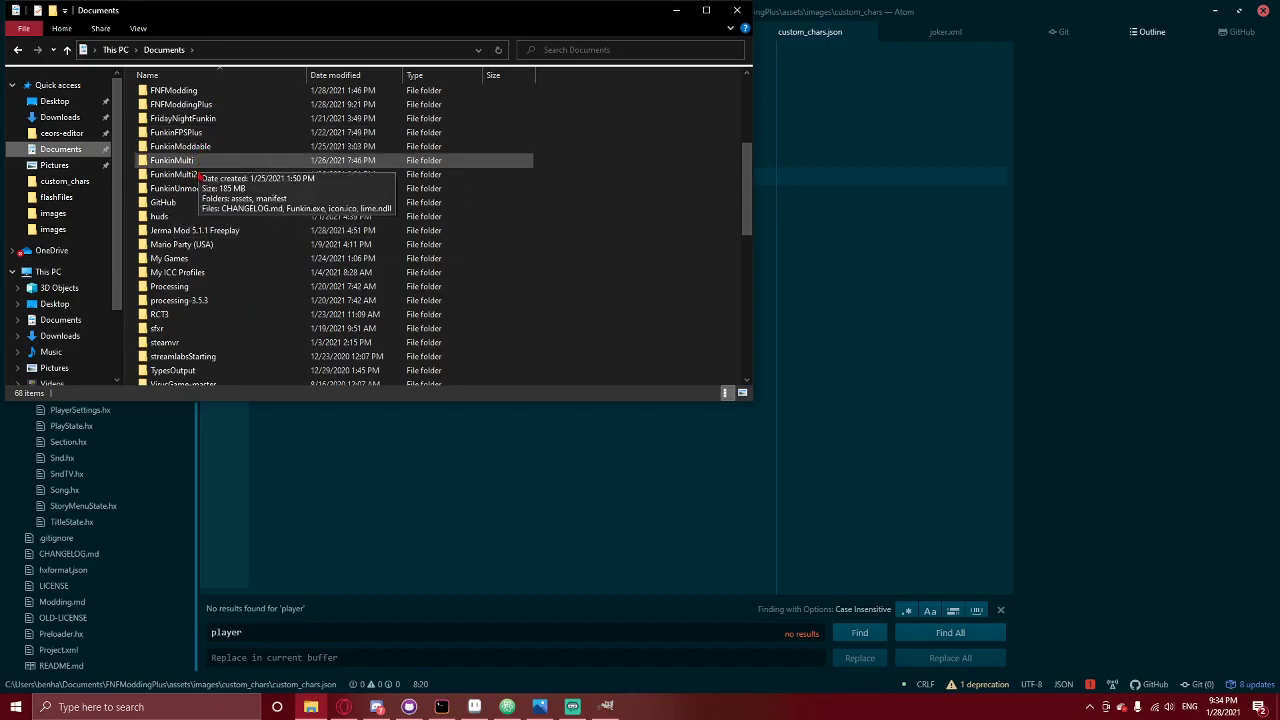
left_click(202, 107)
double_click(202, 109)
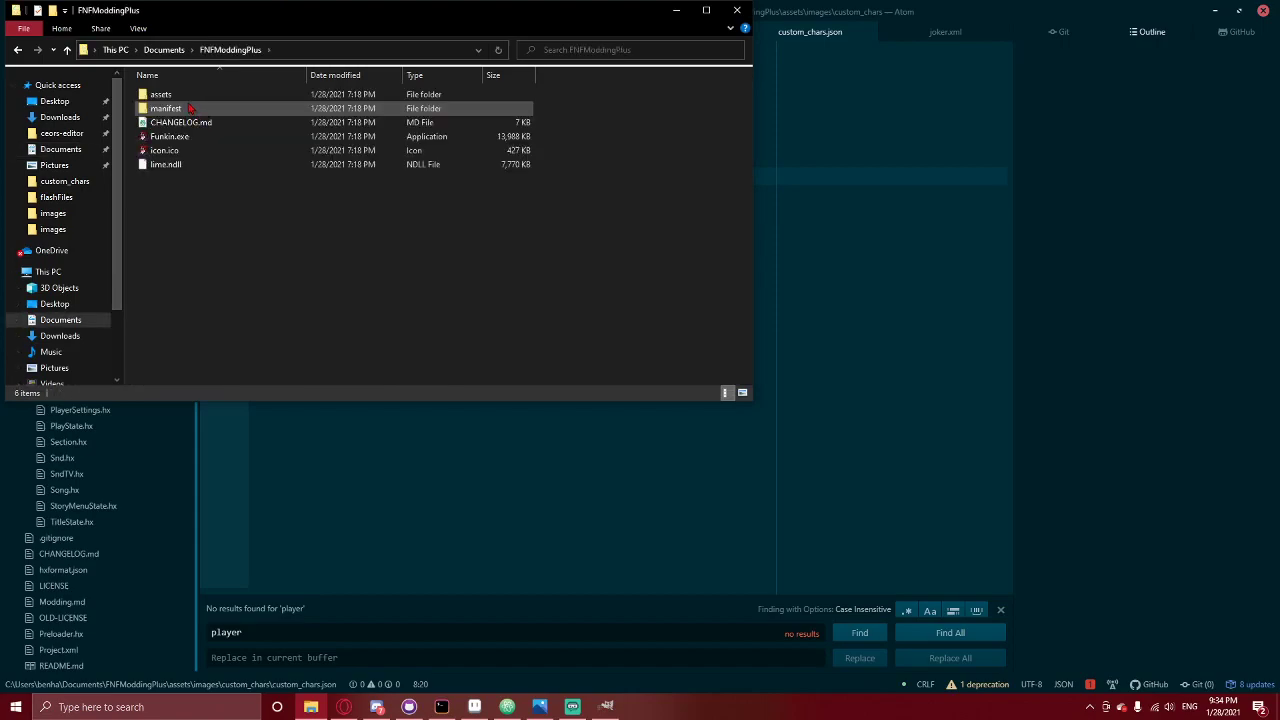
double_click(185, 97)
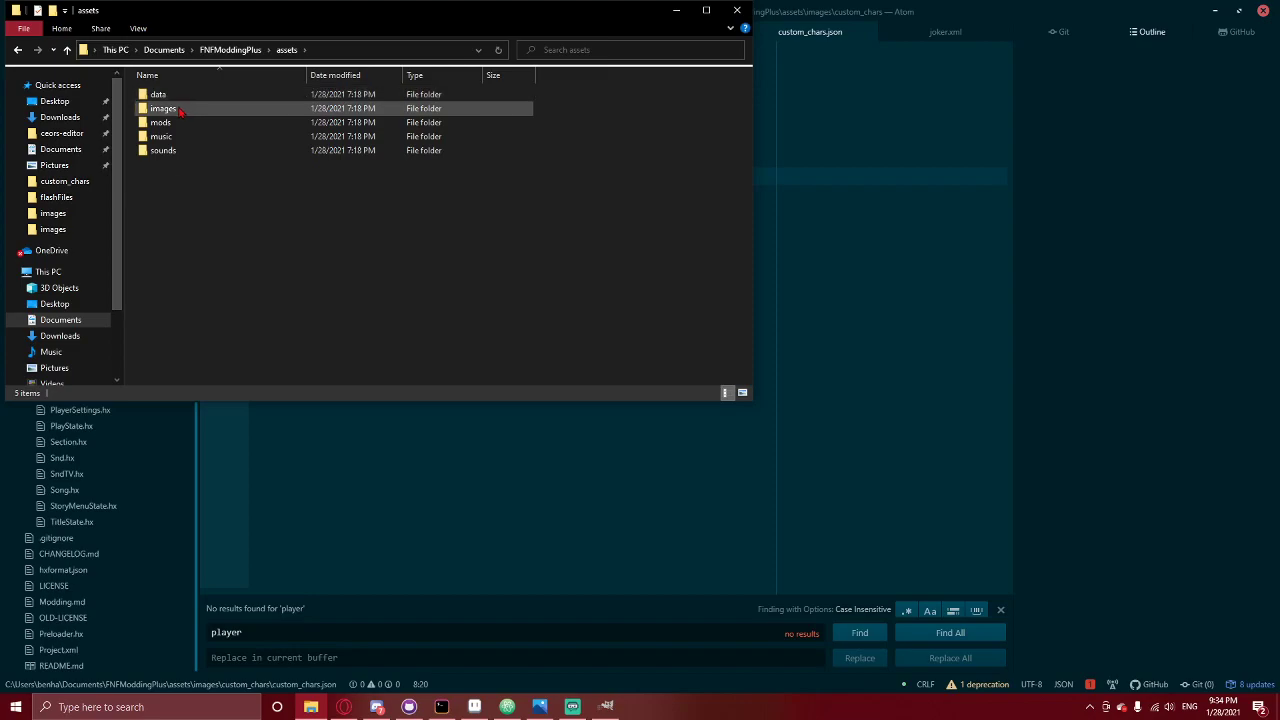
key("BackSpace")
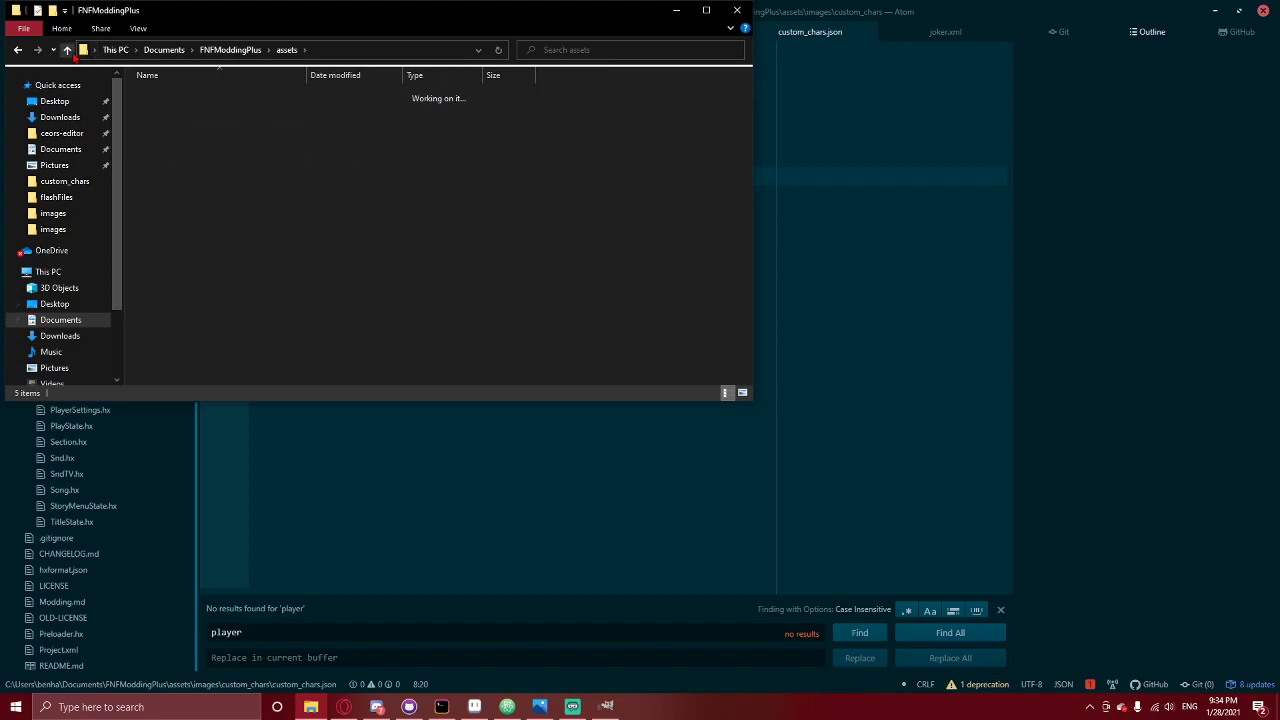
Launch Funkin.exe, lower the game volume, and skip the intro to the title screen.
double_click(165, 136)
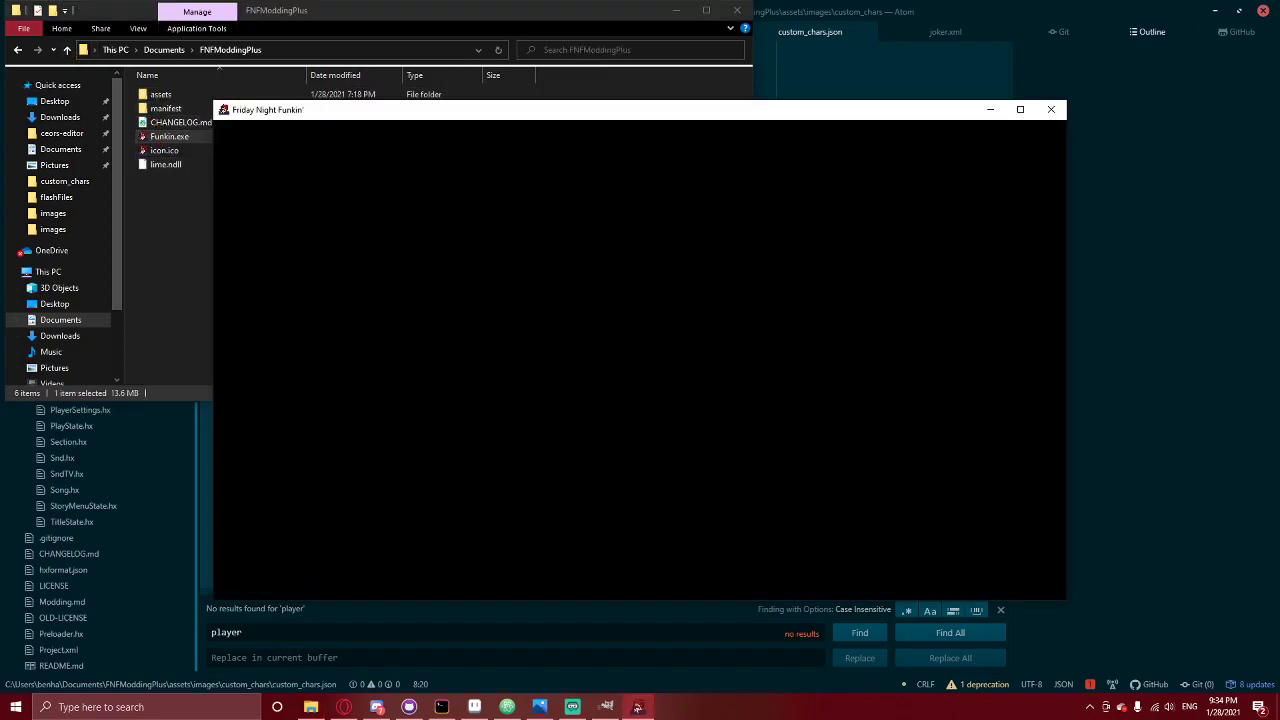
key("minus")
key("minus")
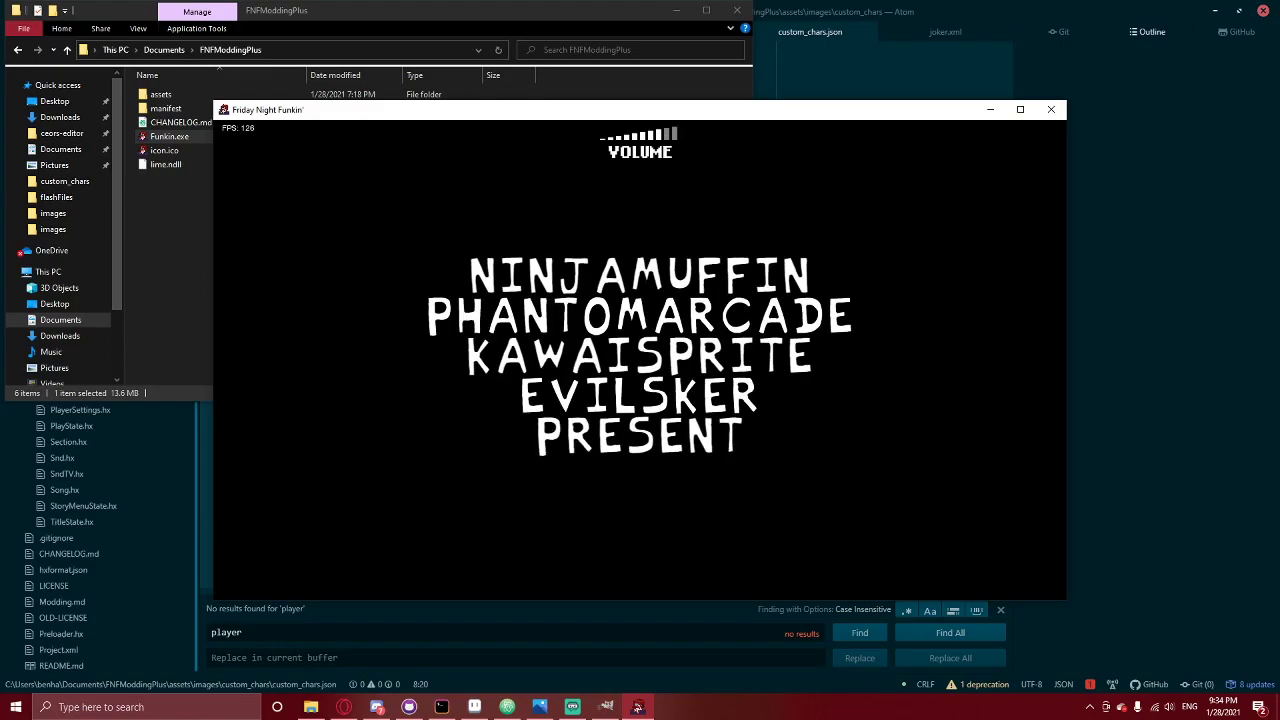
key("minus")
key("minus")
key("minus")
key("minus")
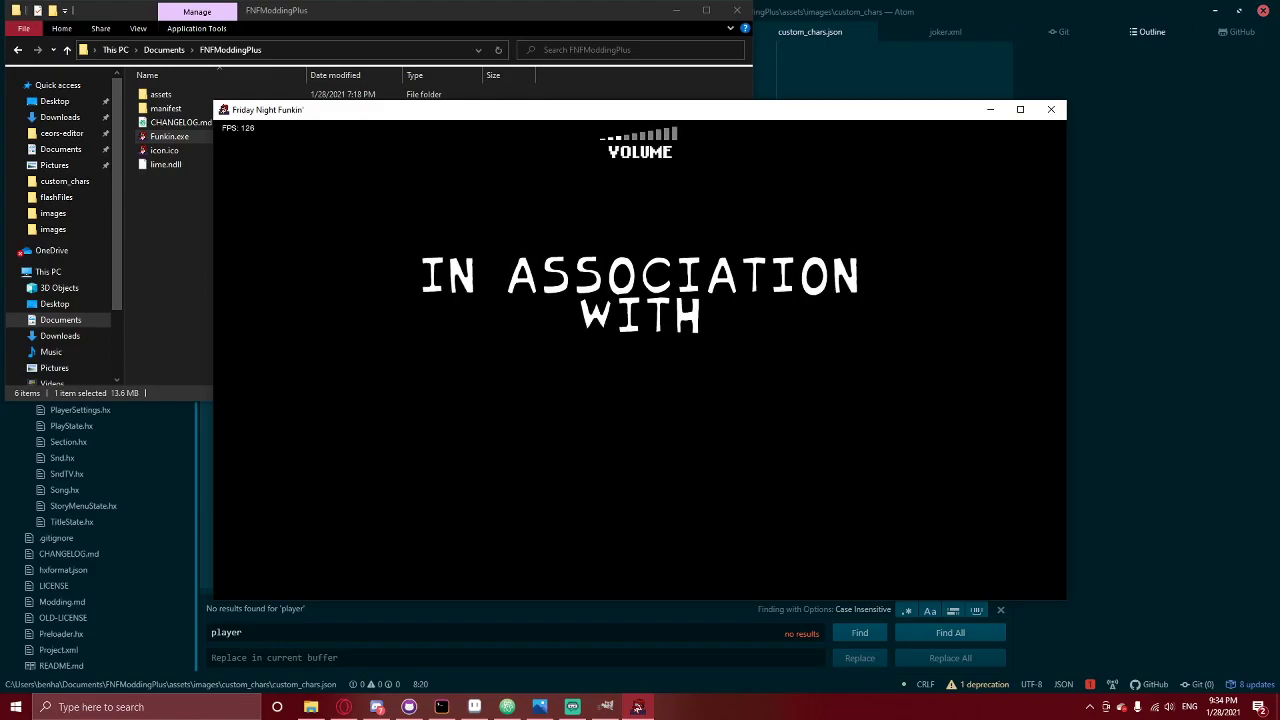
key("Return")
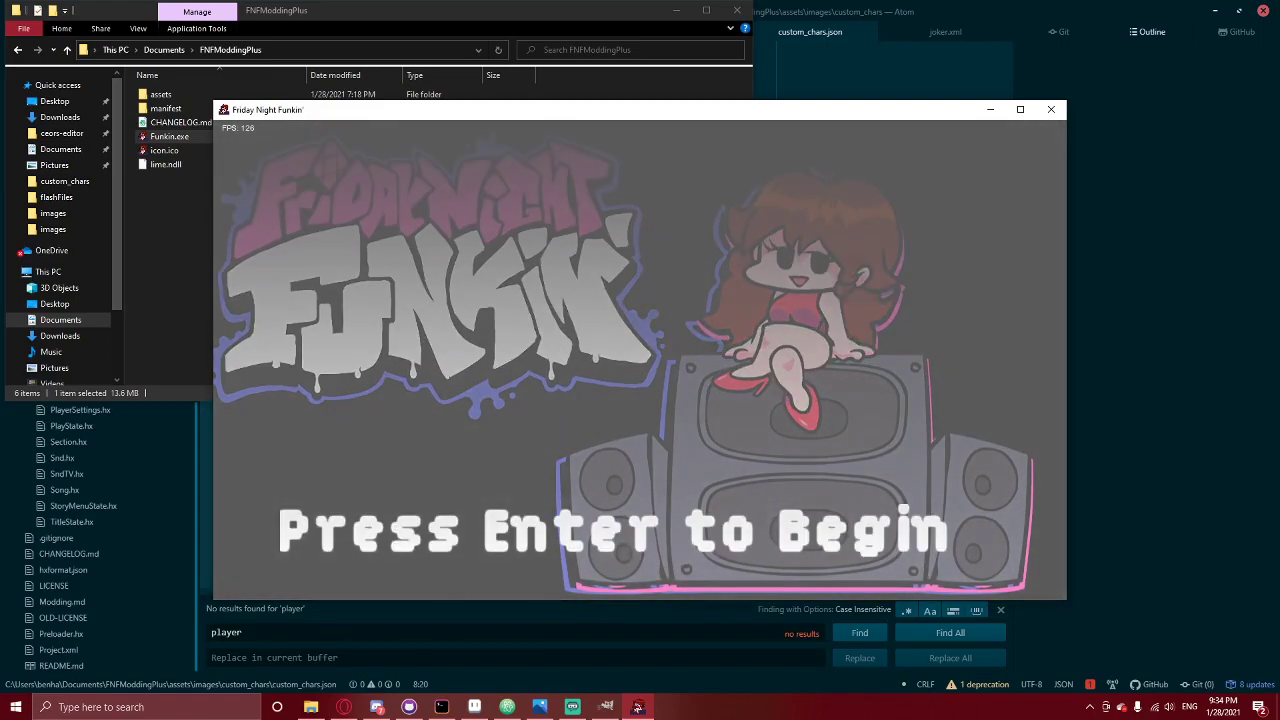
Enter Free Play, select the song Fresh, and start it.
key("Down")
key("Return")
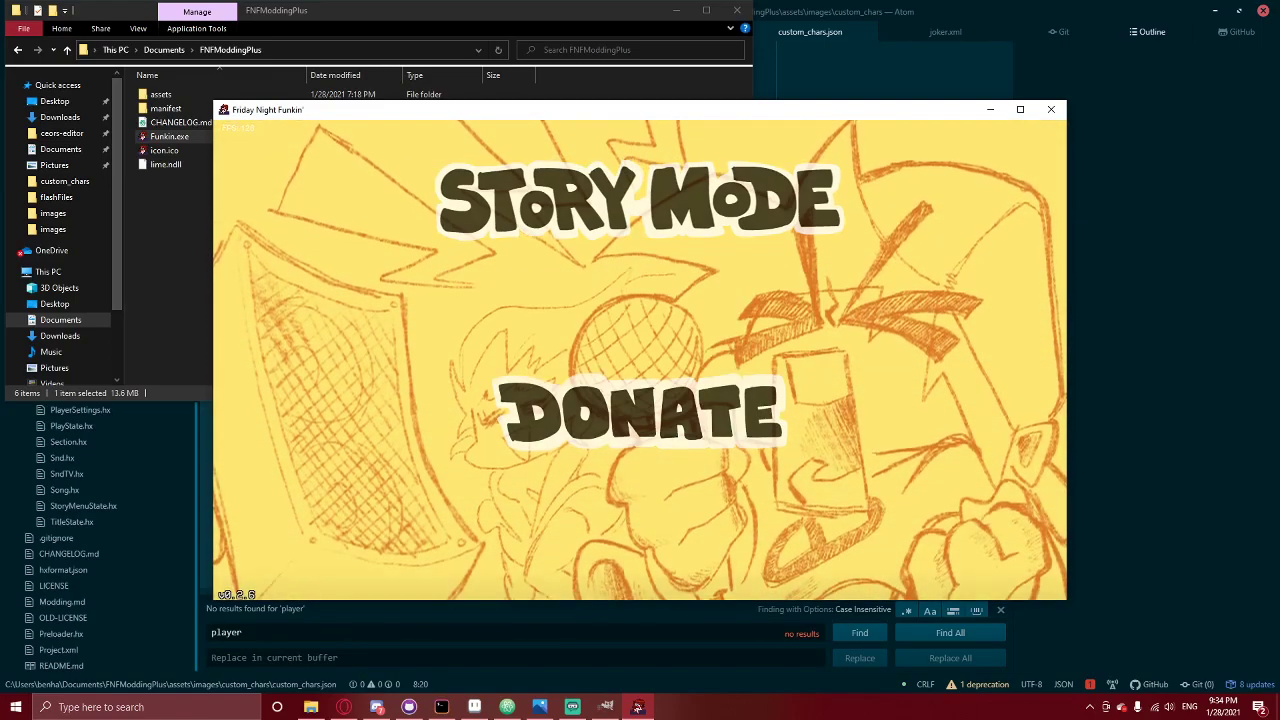
key("minus")
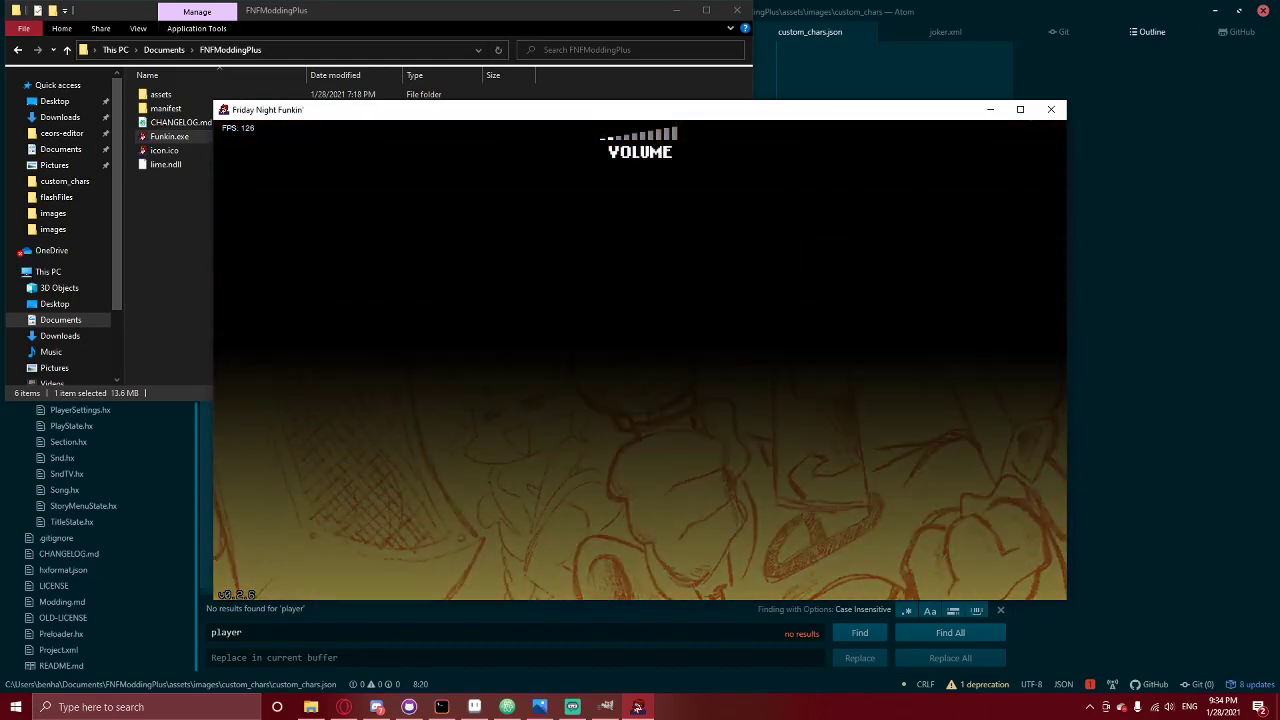
key("Down")
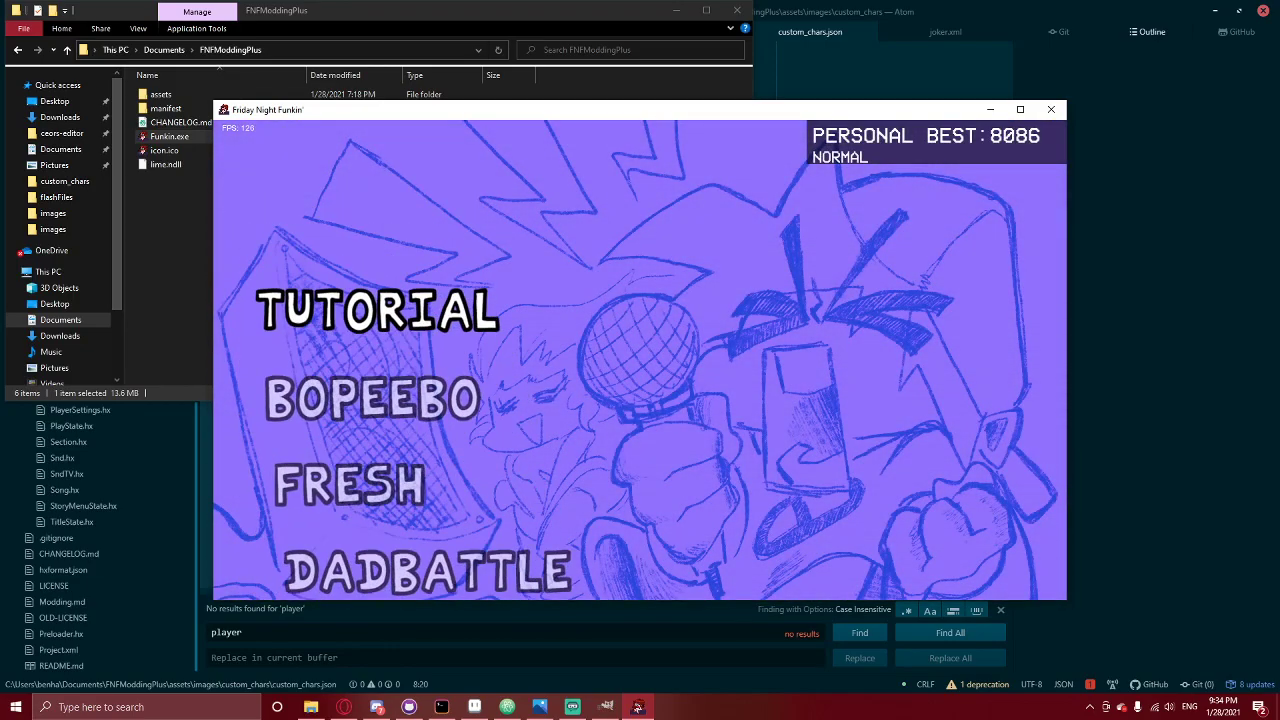
key("Down")
key("Down")
key("Down")
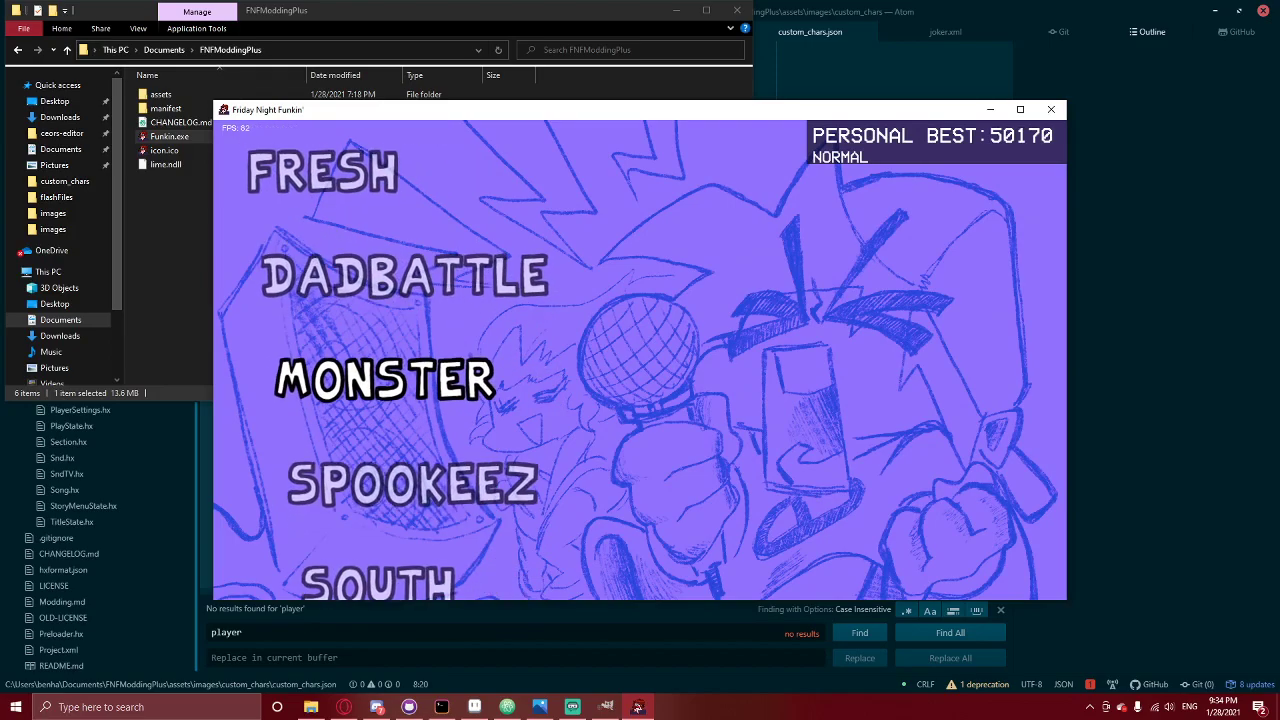
key("Down")
key("Down")
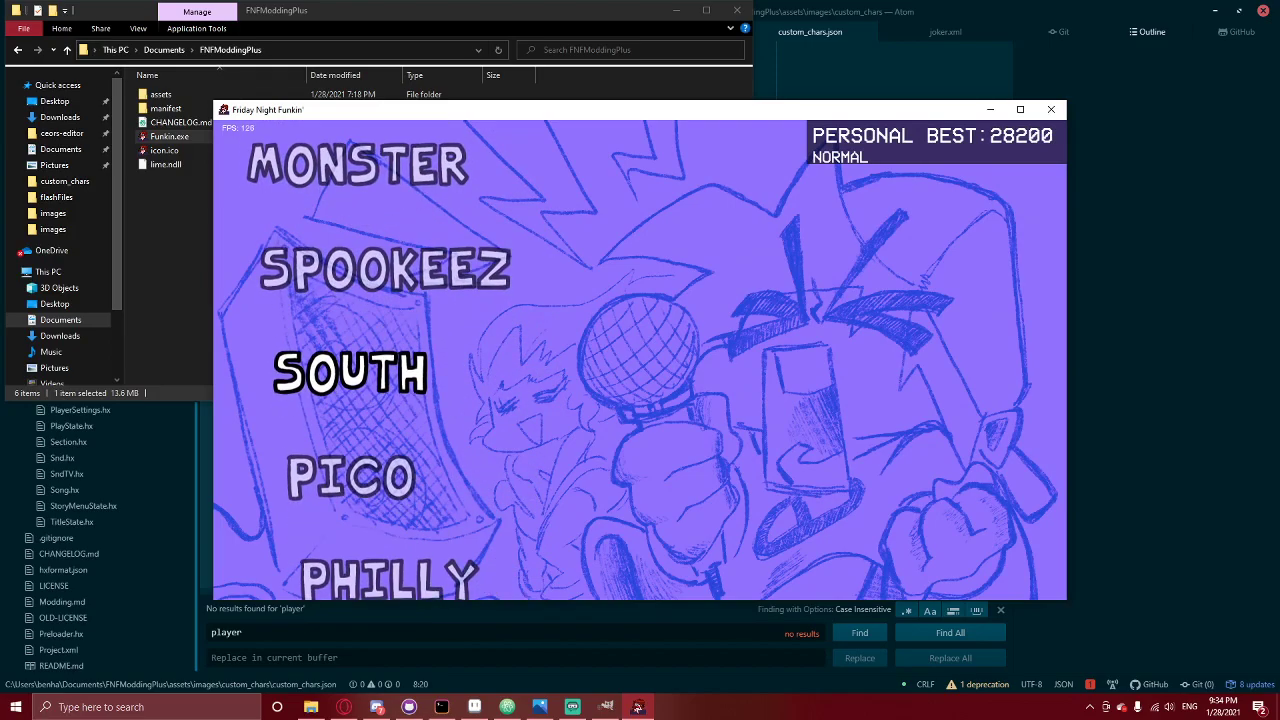
key("Up")
key("Up")
key("Up")
key("Return")
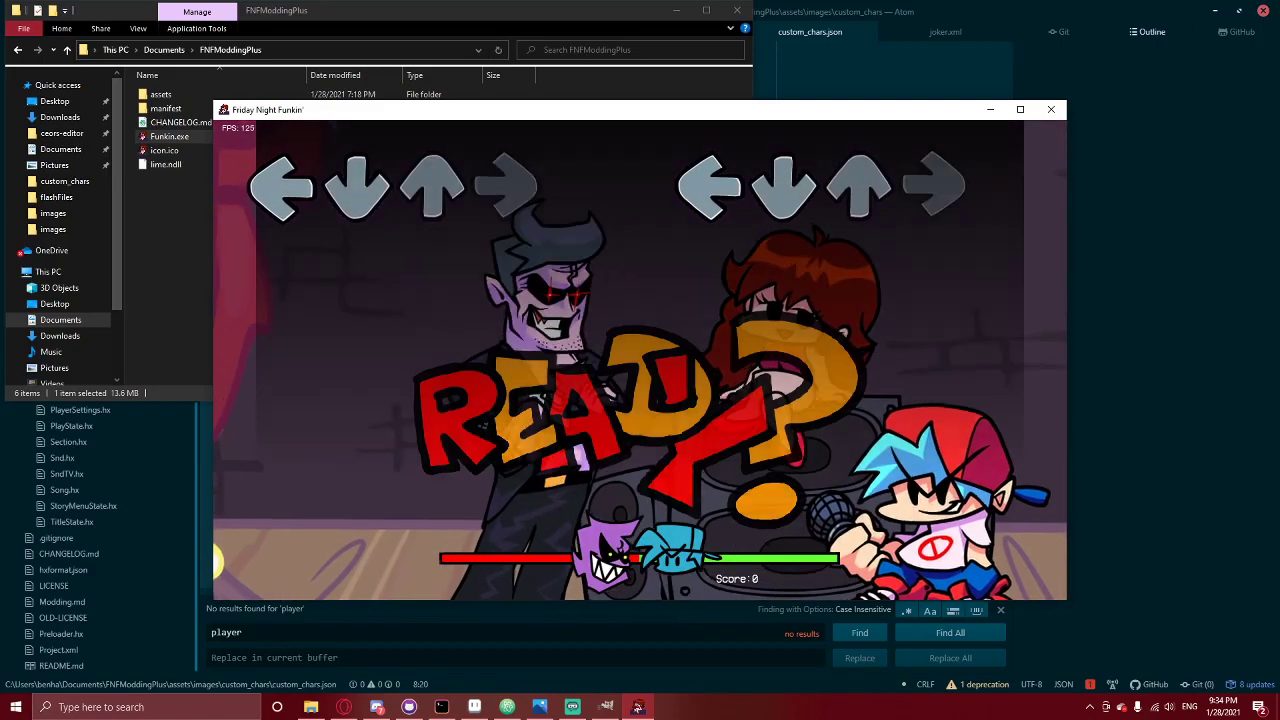
Open Fresh's chart editor, set the player character to joker, and play the song.
key("7")
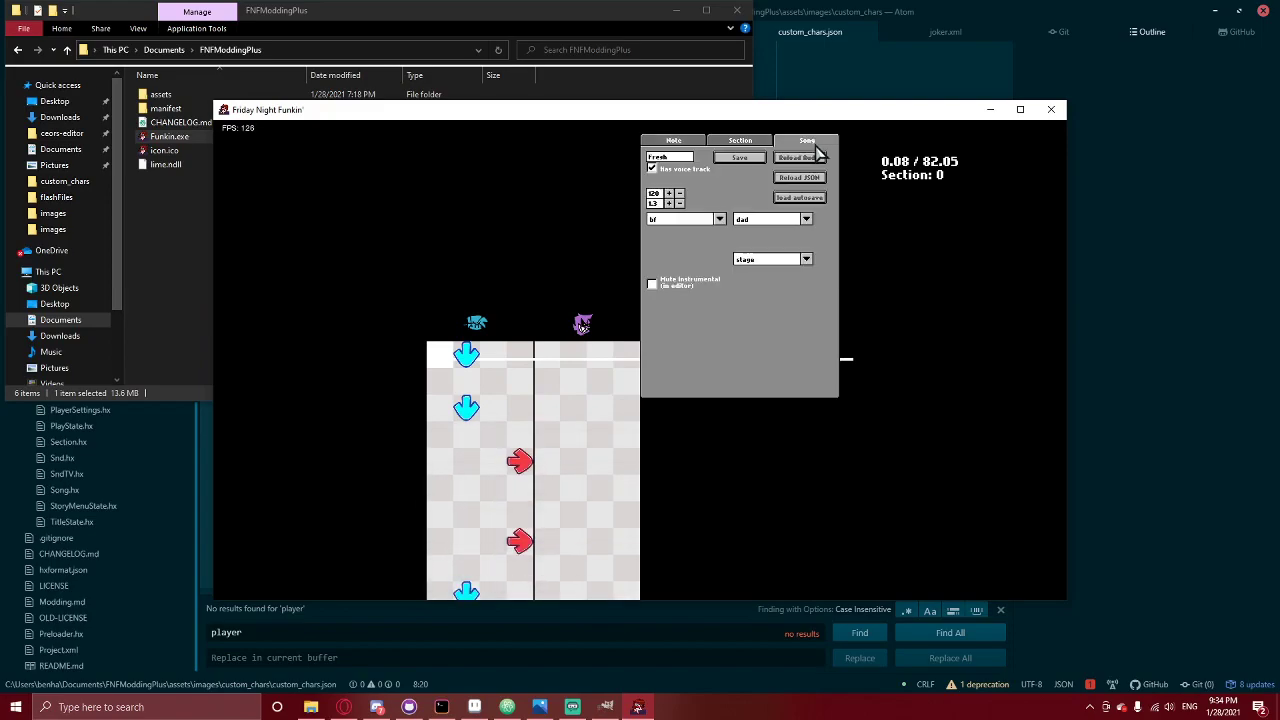
left_click(719, 218)
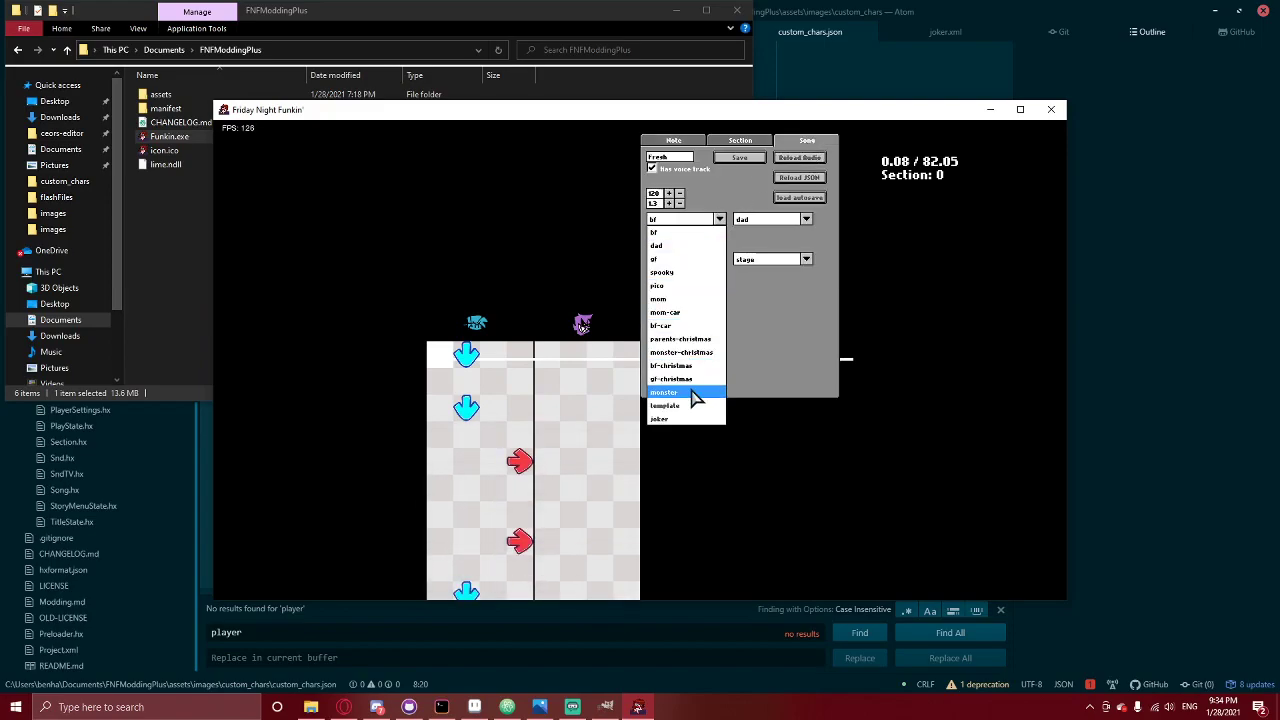
left_click(690, 418)
key("Return")
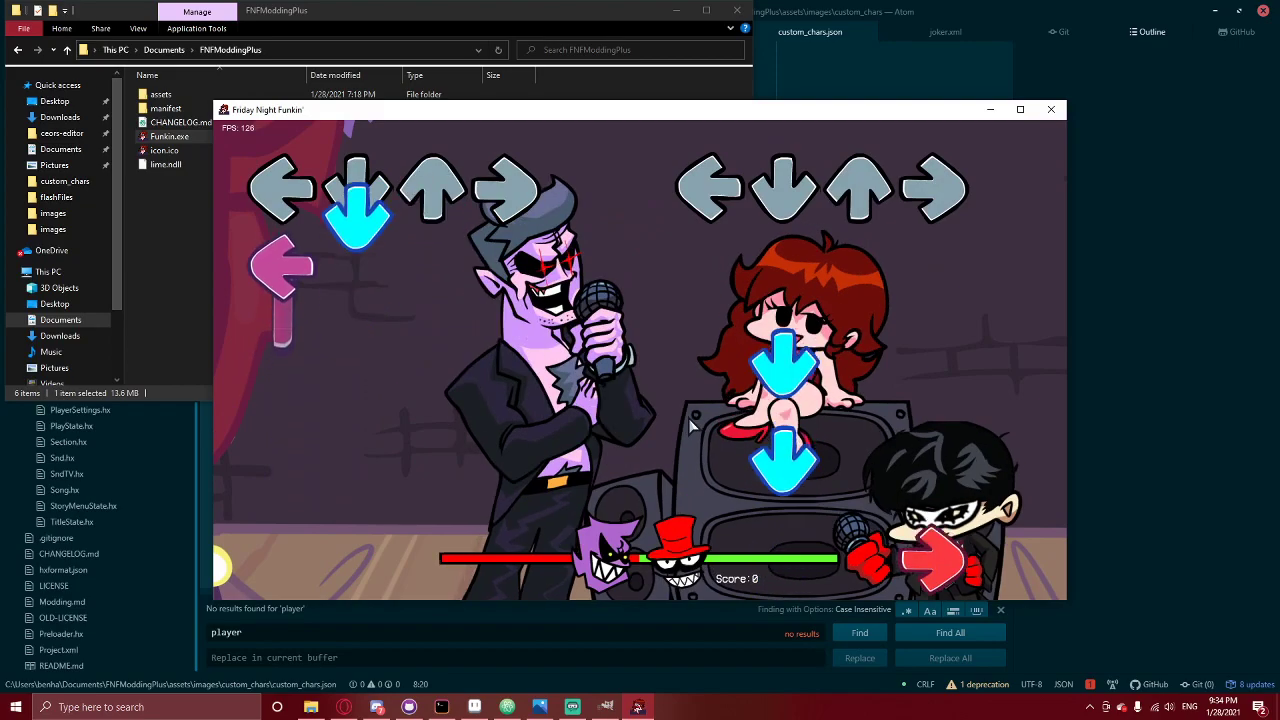
Hit several incoming notes with the arrow keys while playing the song as Joker.
key("Down")
key("Right")
key("Down")
key("Left")
key("Up")
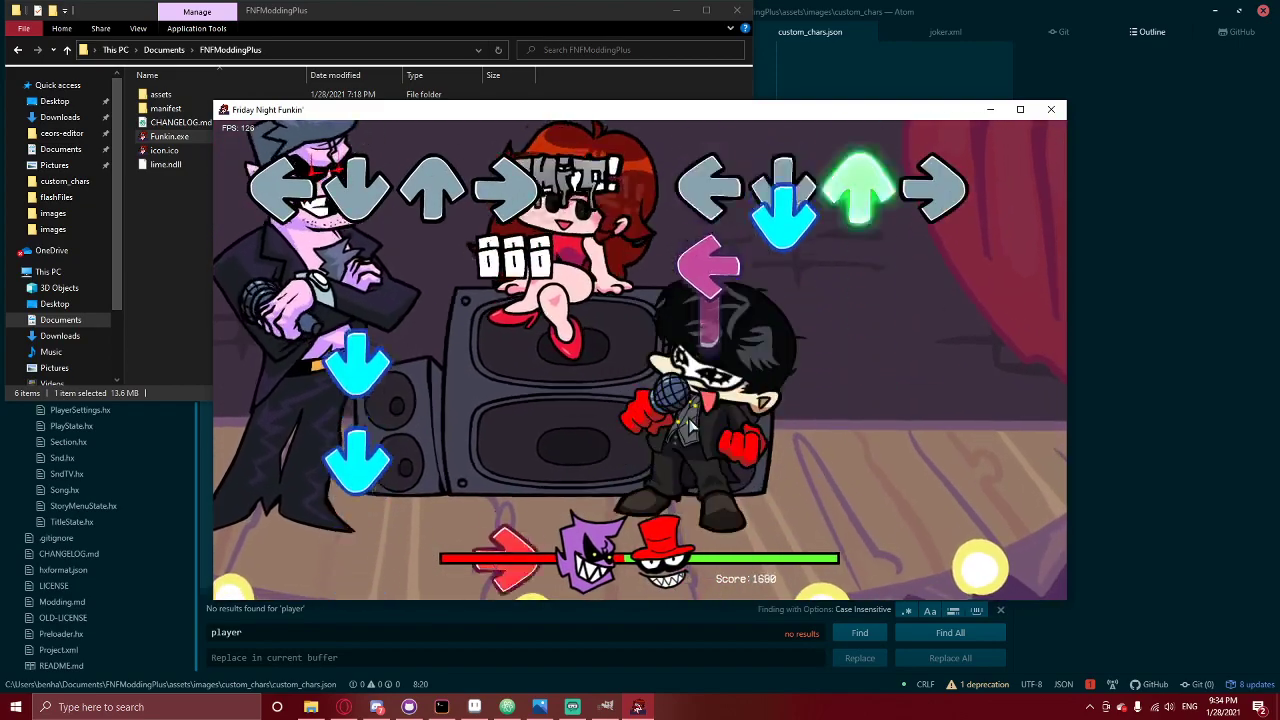
Pause the song, close the game window, and bring the streaming software to the front.
key("Return")
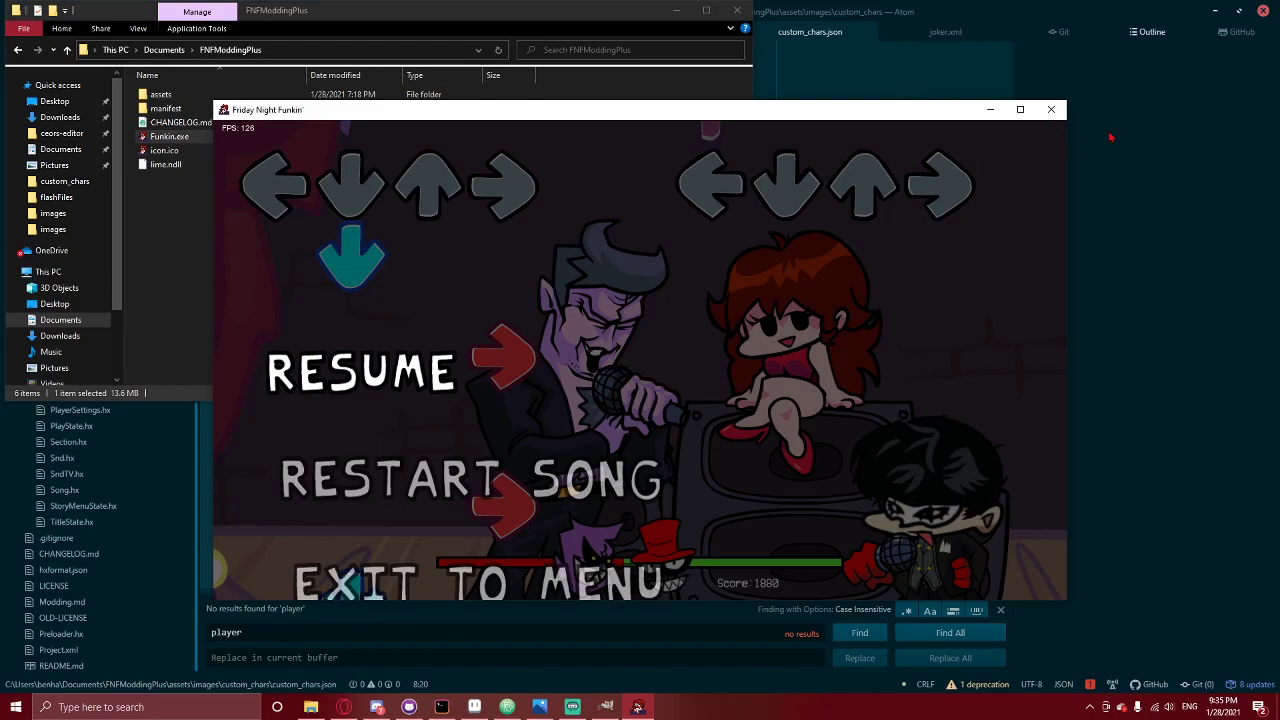
left_click(1051, 109)
left_click(540, 707)
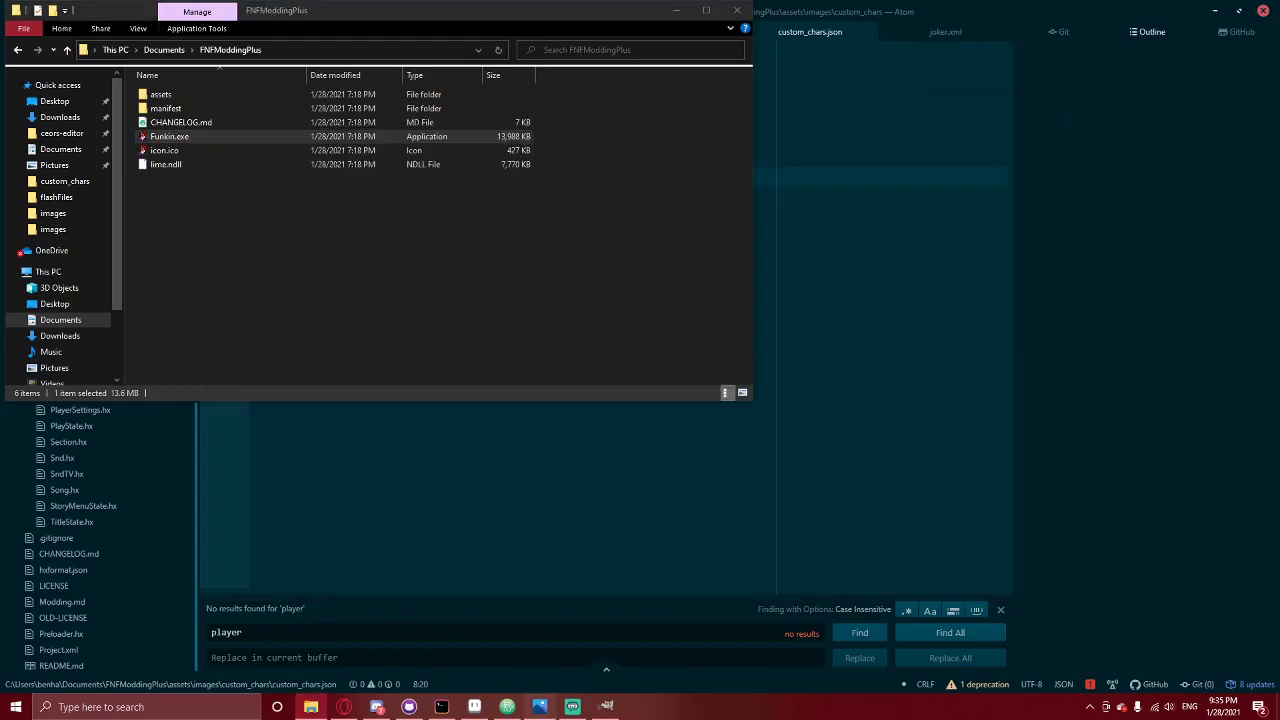